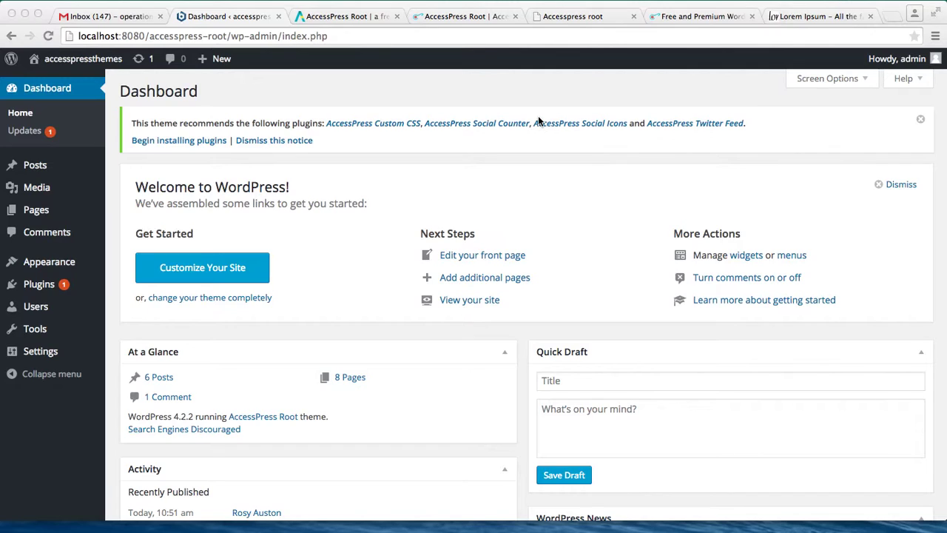
Step: Browse the AccessPress Root demo home page's feature blocks, Services, Latest posts and testimonials
click(362, 15)
scroll(487, 184, up, 5)
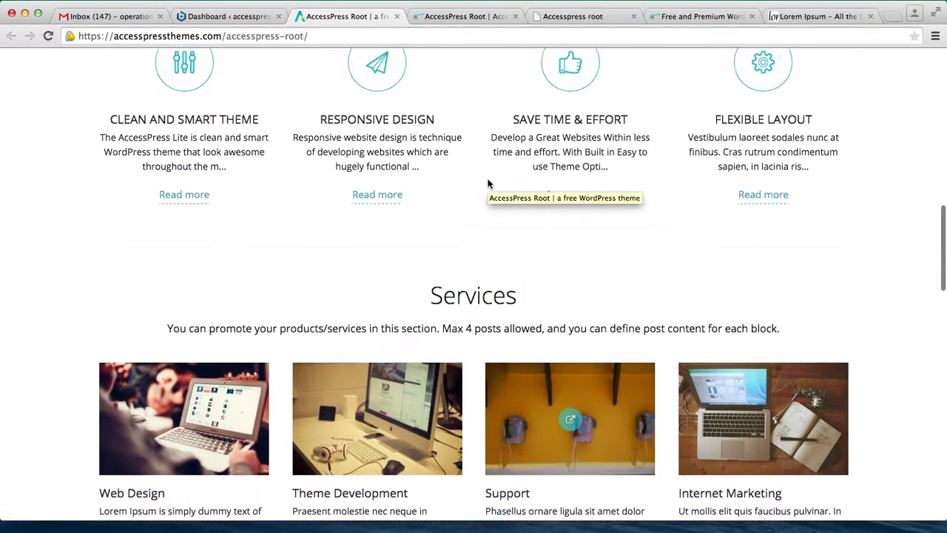
scroll(488, 183, up, 6)
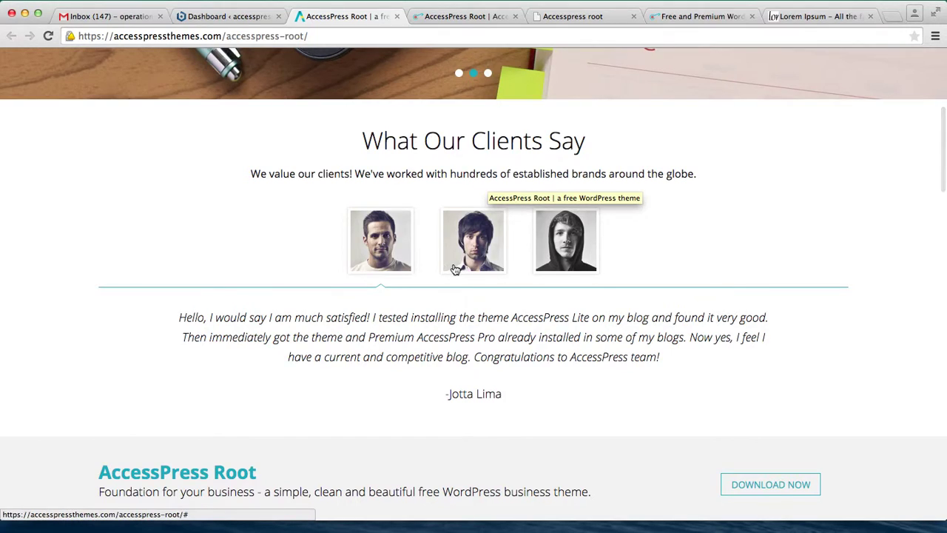
scroll(452, 269, down, 5)
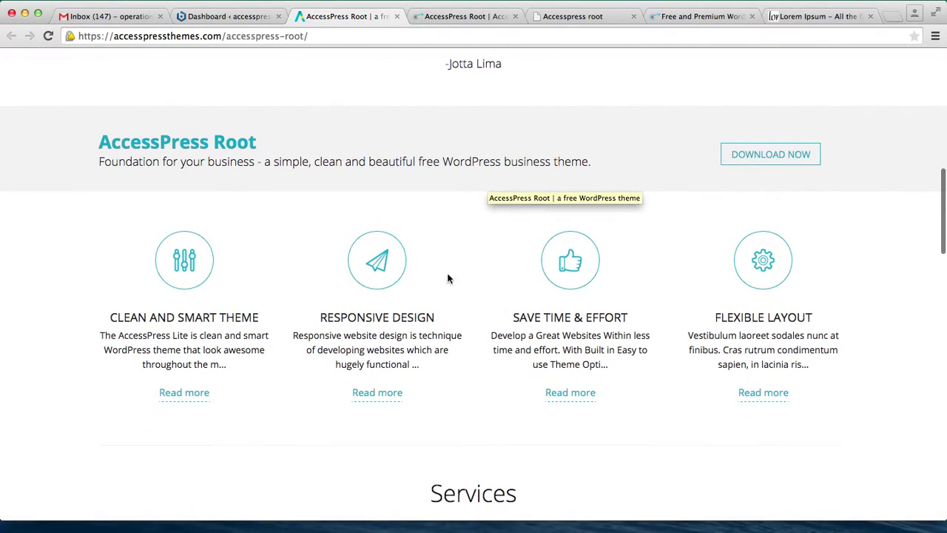
scroll(443, 289, down, 8)
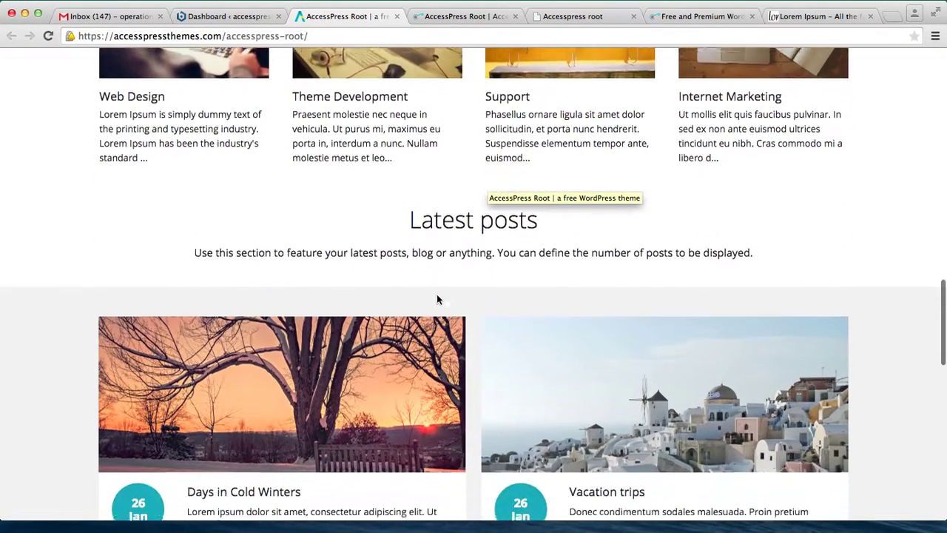
scroll(437, 299, down, 2)
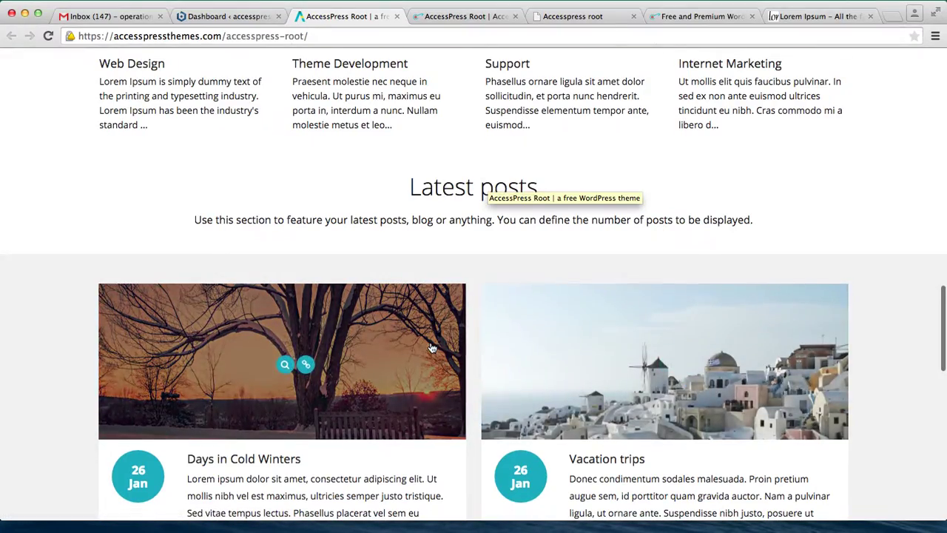
scroll(432, 347, up, 1)
scroll(432, 348, down, 5)
scroll(432, 348, up, 6)
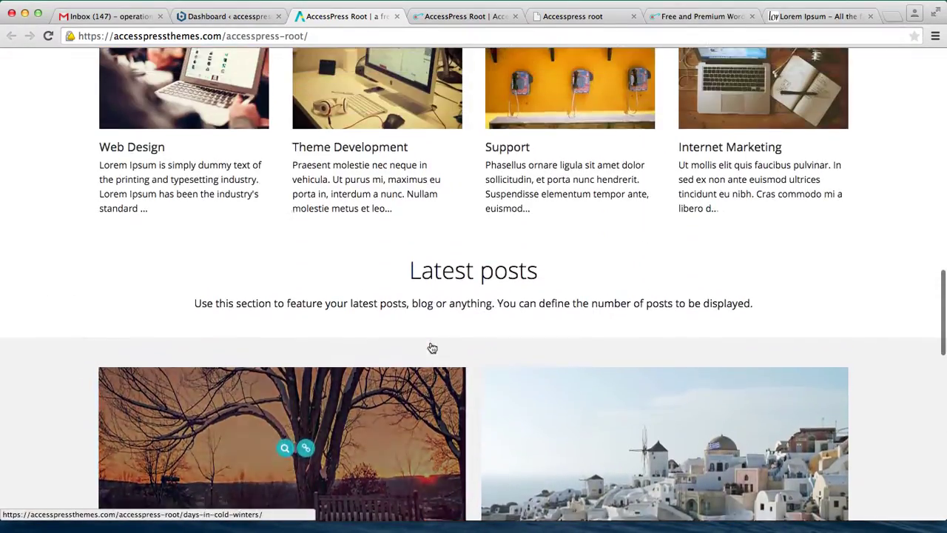
scroll(432, 348, up, 10)
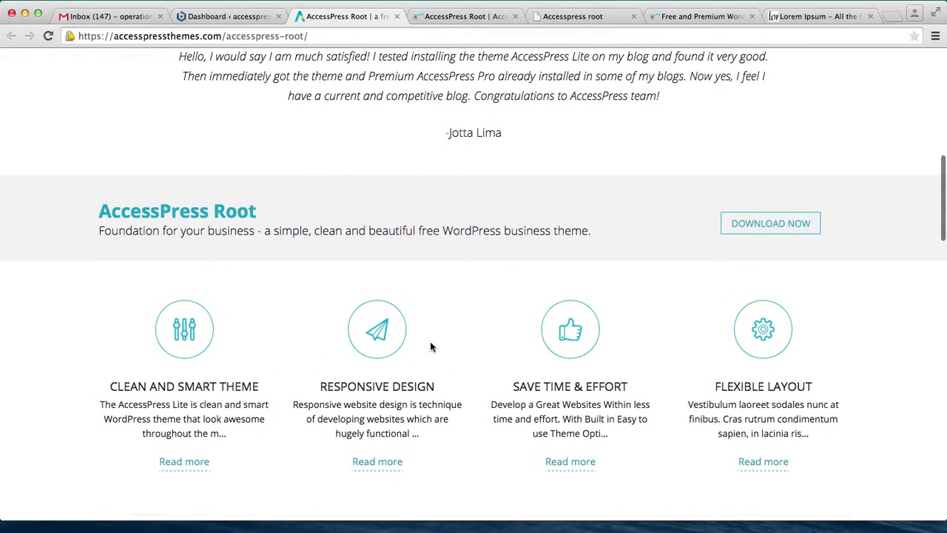
scroll(398, 239, down, 10)
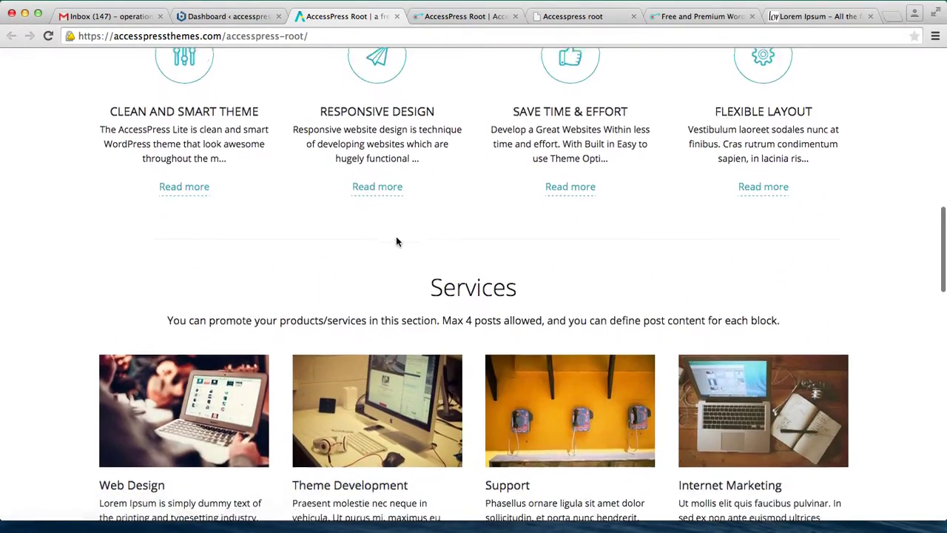
scroll(397, 241, down, 15)
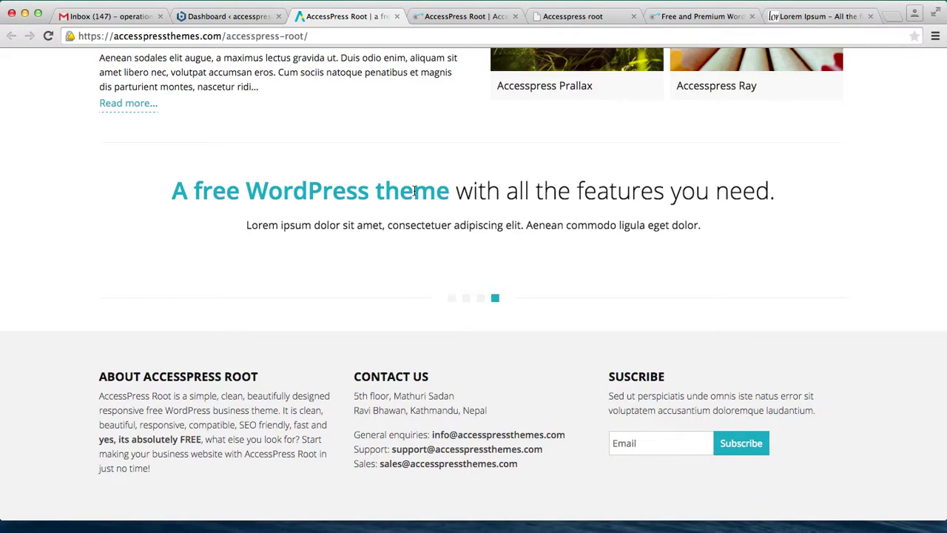
scroll(414, 190, up, 15)
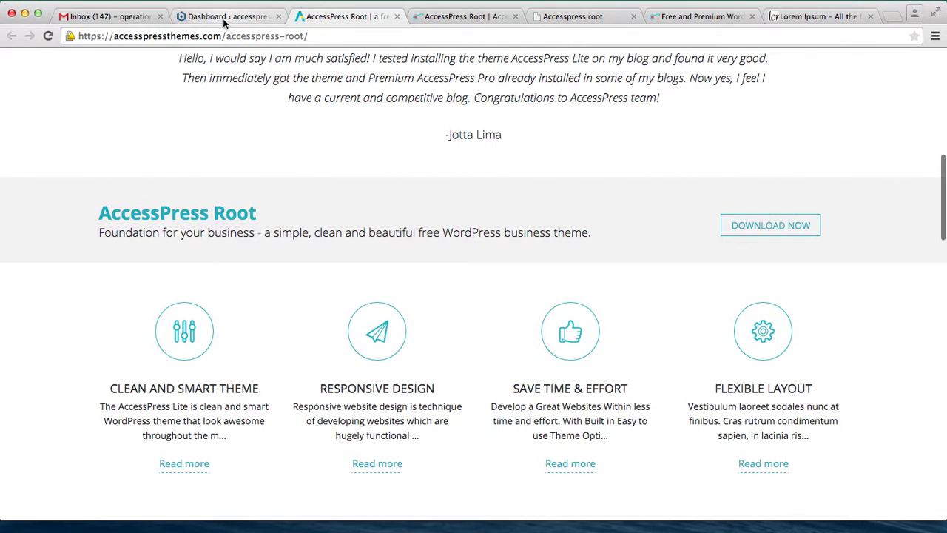
Step: Go to Appearance > Theme Options in the dashboard and expand the Text Slider section
click(223, 18)
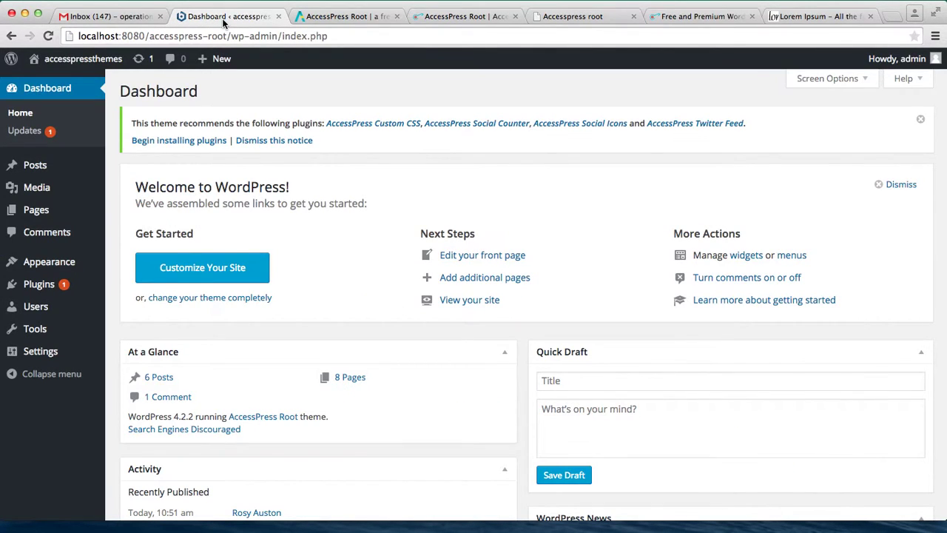
mouse_move(29, 261)
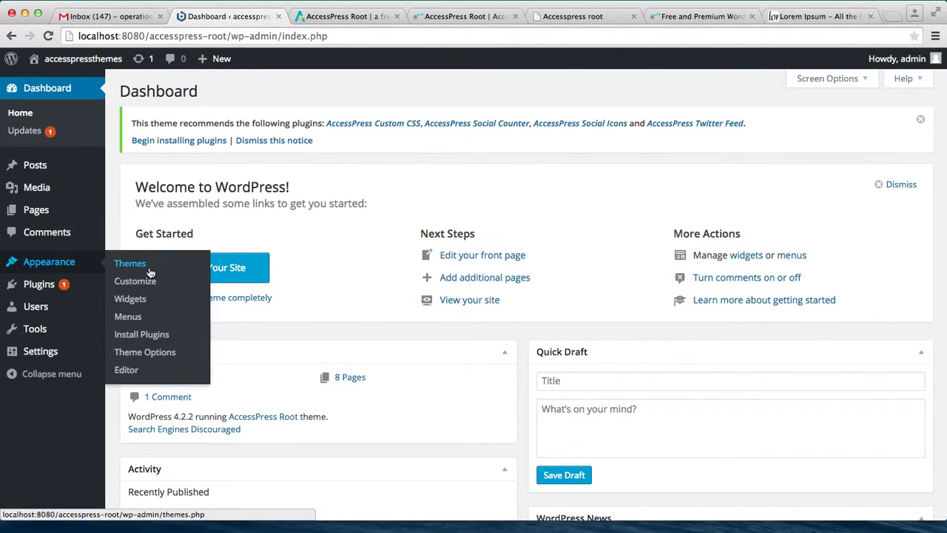
click(146, 351)
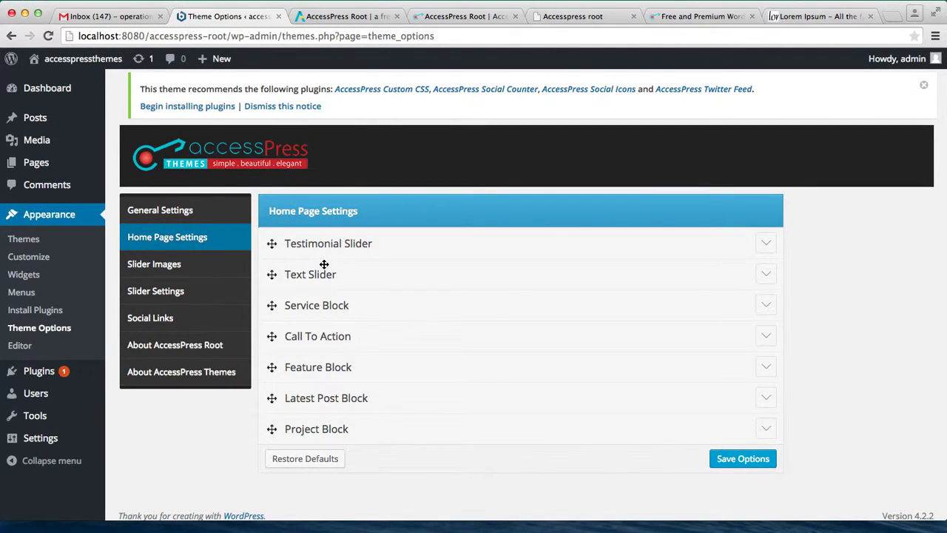
click(767, 275)
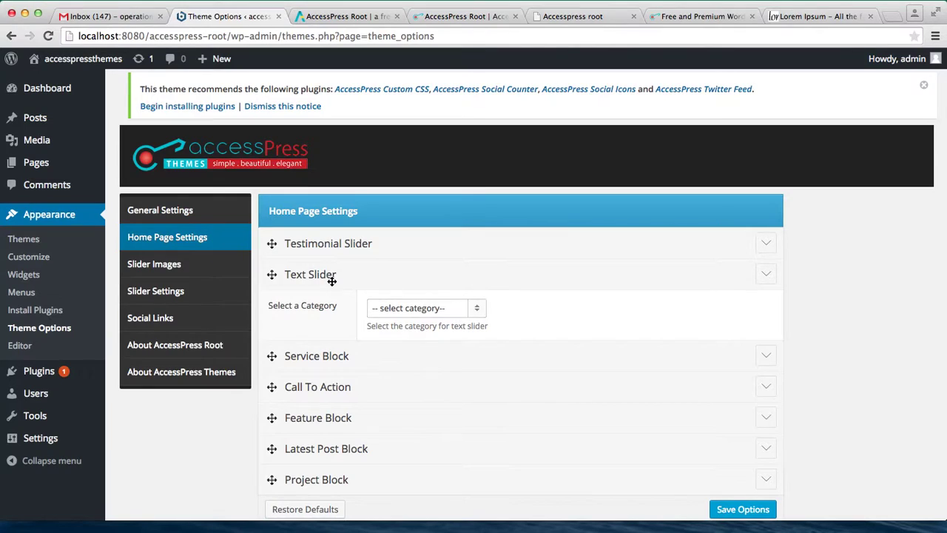
Step: Copy the first Lorem Ipsum sentence from TextEdit and paste it as a new post's title
mouse_move(46, 121)
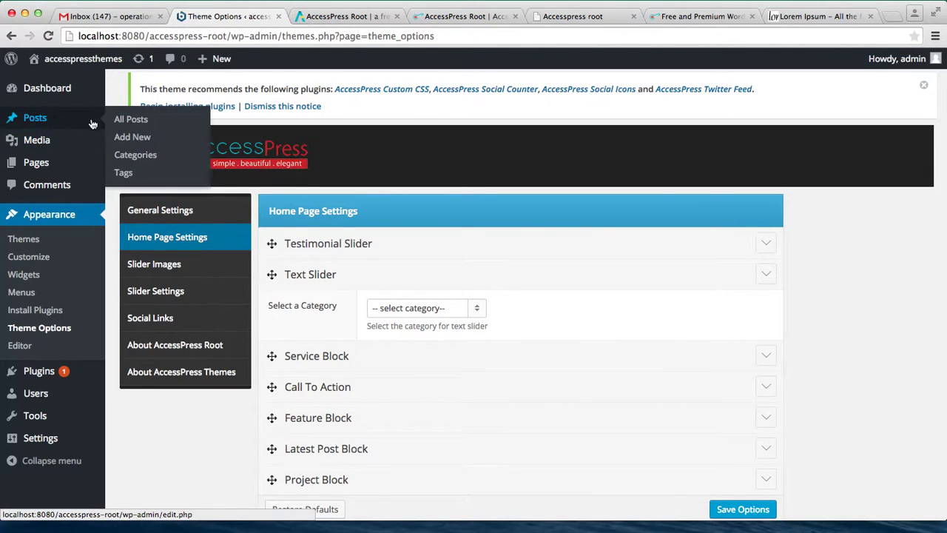
right_click(134, 141)
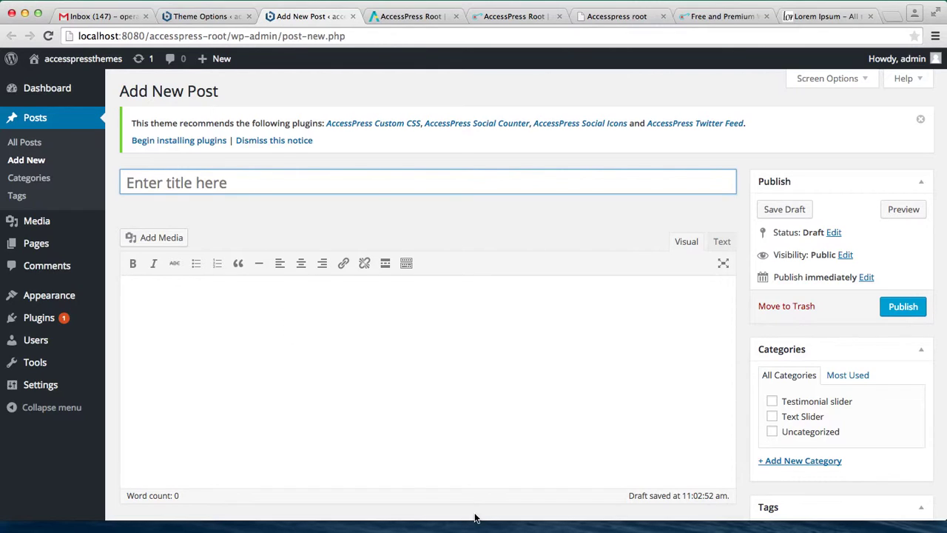
click(448, 514)
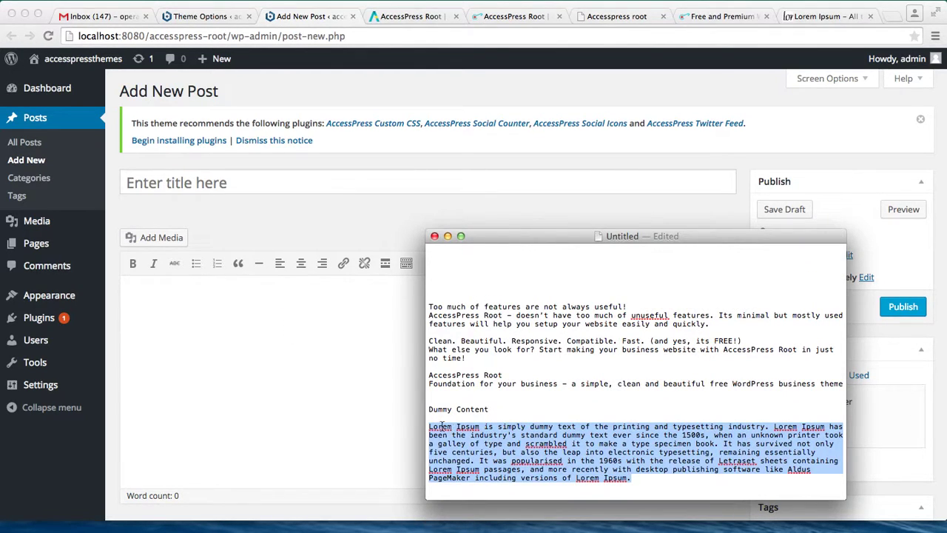
click(528, 407)
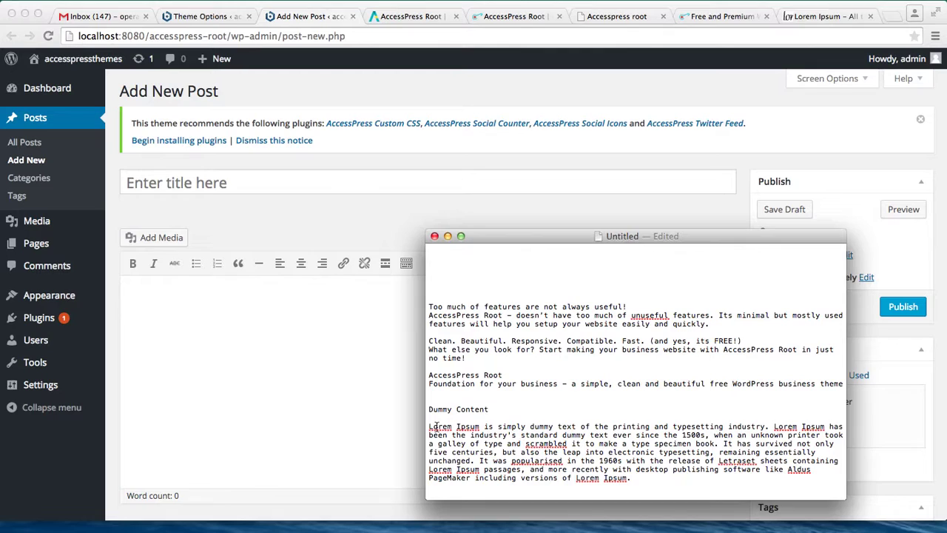
drag(430, 428, 770, 427)
key(super+c)
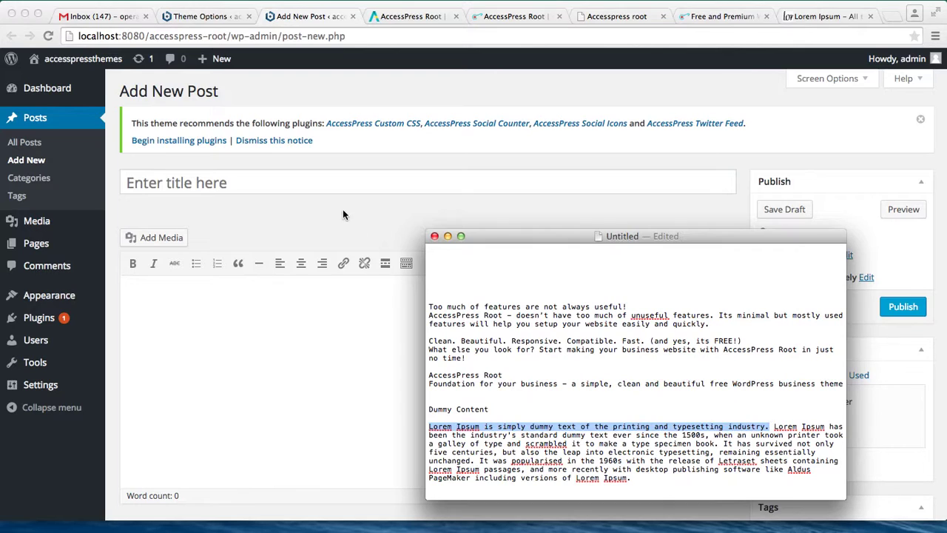
click(315, 185)
key(super+v)
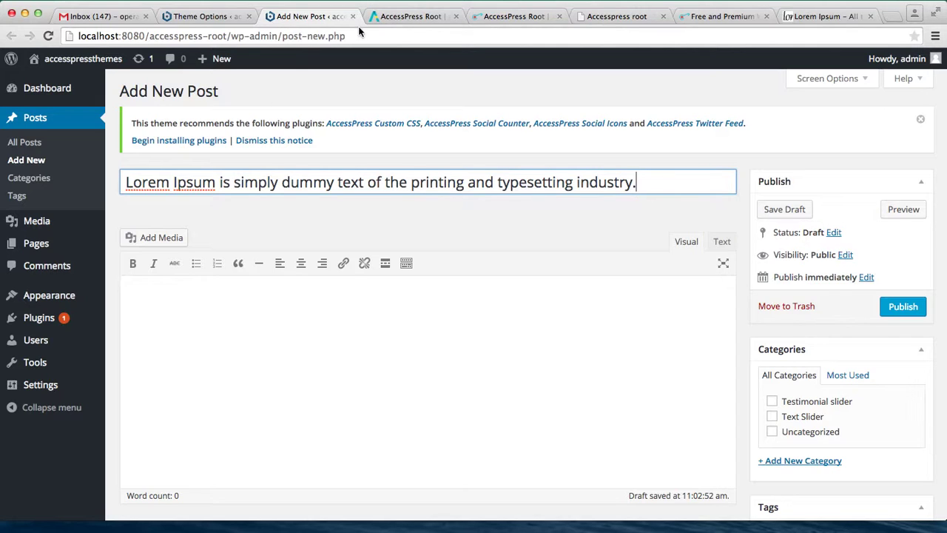
Step: View the demo site's text slider reading 'A free WordPress theme with all the features you need.'
click(400, 16)
scroll(442, 325, down, 20)
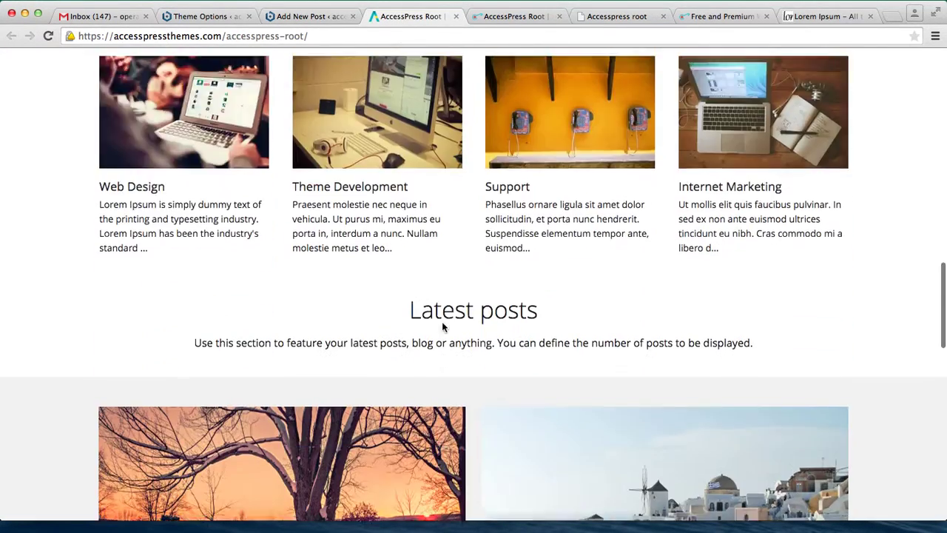
scroll(442, 324, up, 3)
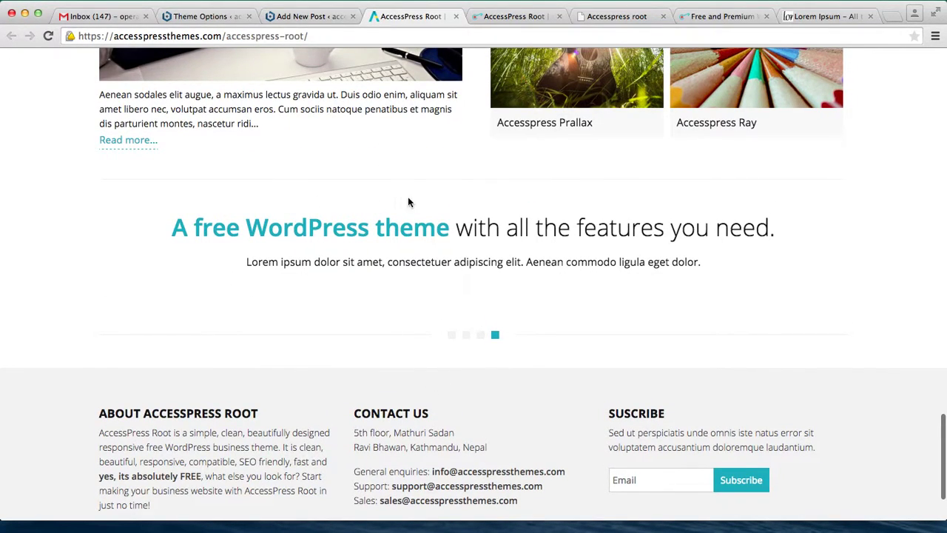
click(192, 14)
Step: Insert <span> before 'simply' and </span> after 'dummy' in the post title
click(294, 16)
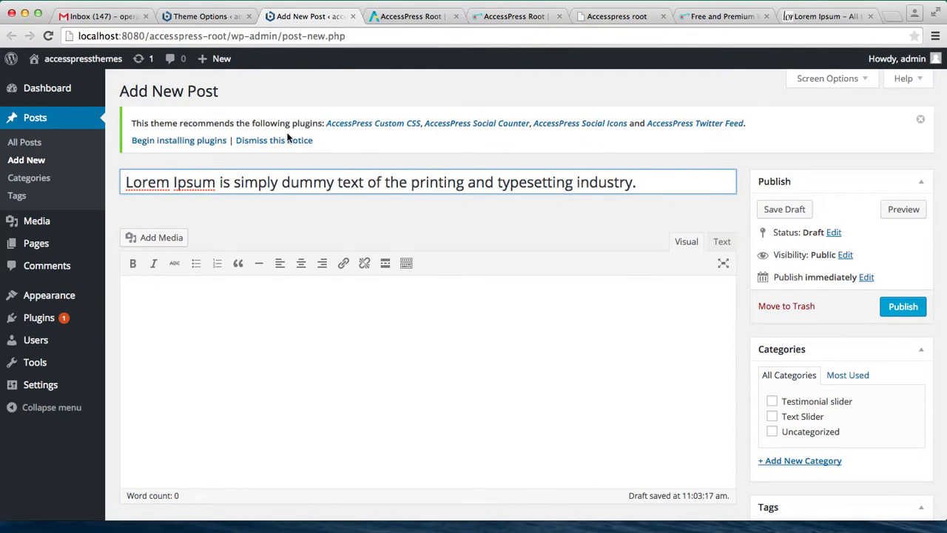
click(234, 182)
text(<)
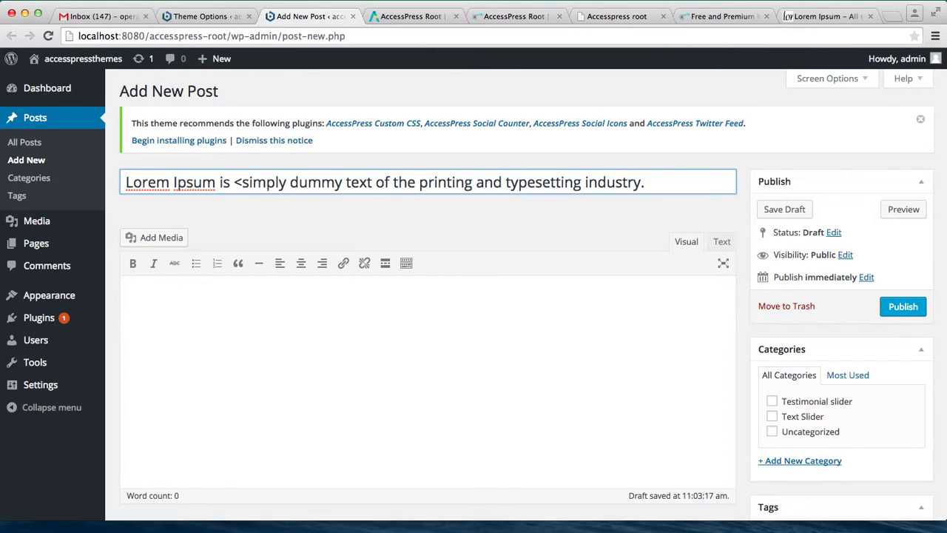
text(span>)
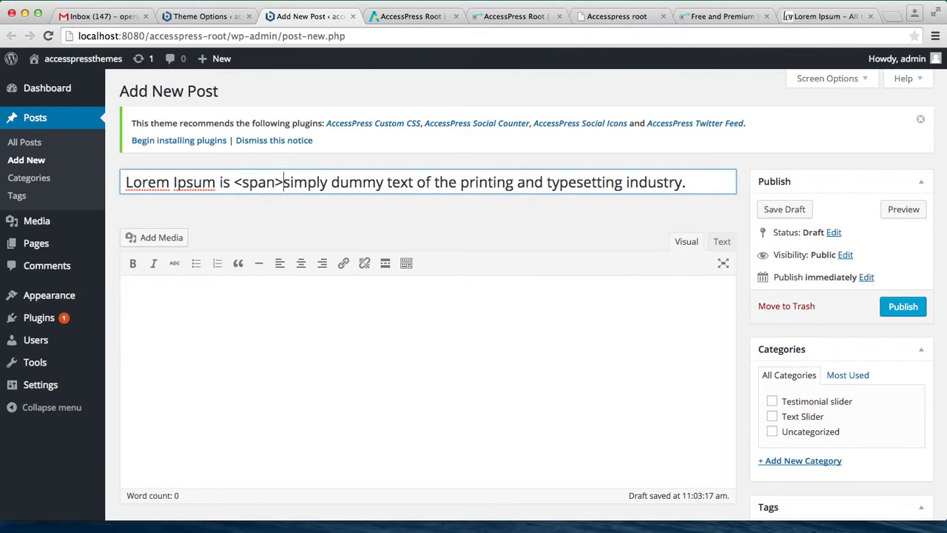
key(Right)
key(Right)
key(Right)
text(</spa)
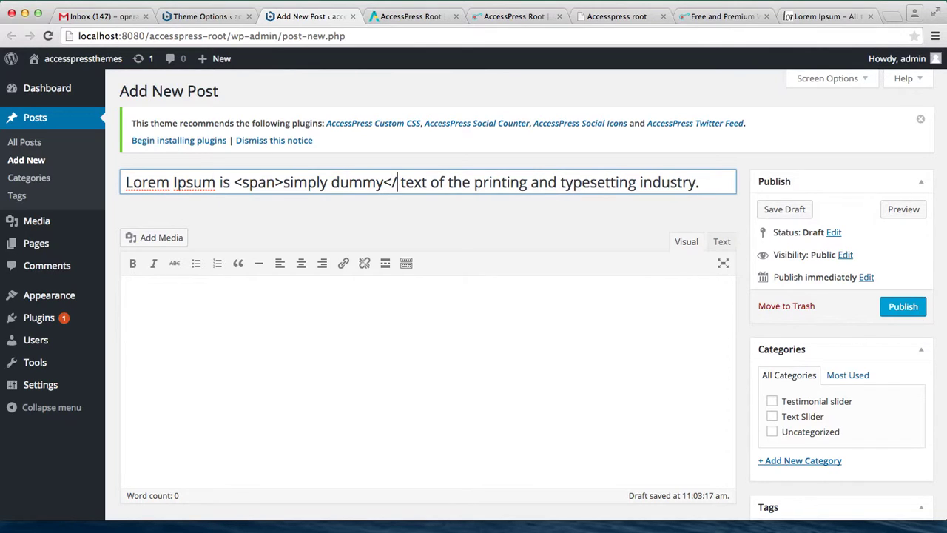
text(n)
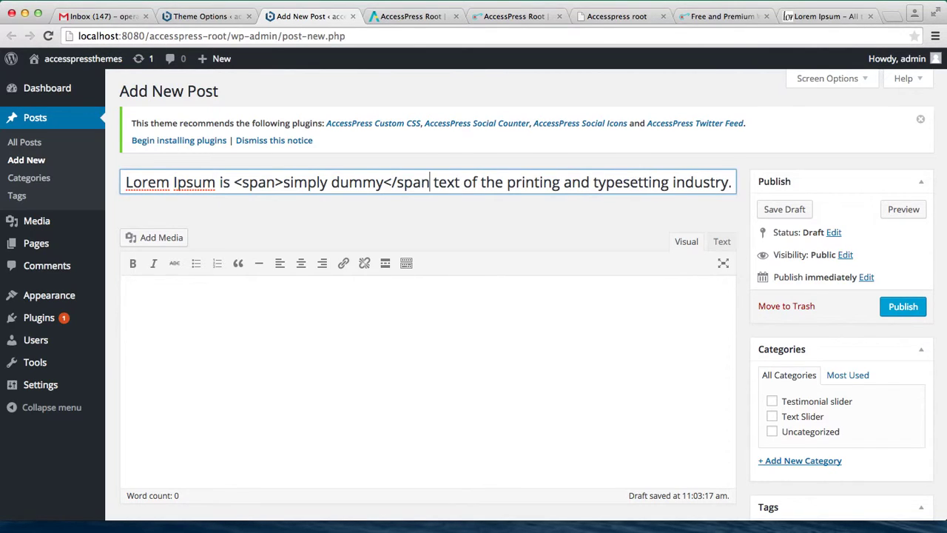
text(>)
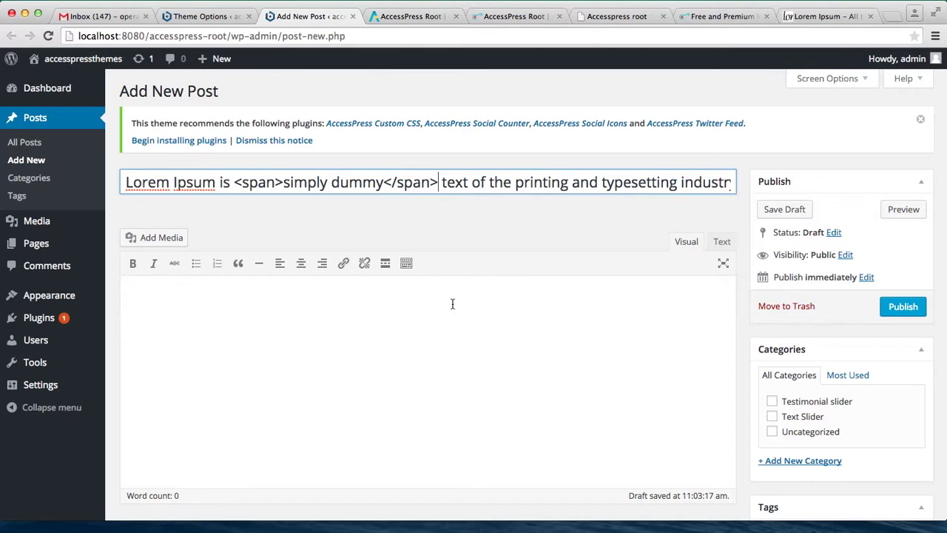
Step: Create a new 'Text' category for the post and publish it
scroll(452, 303, down, 5)
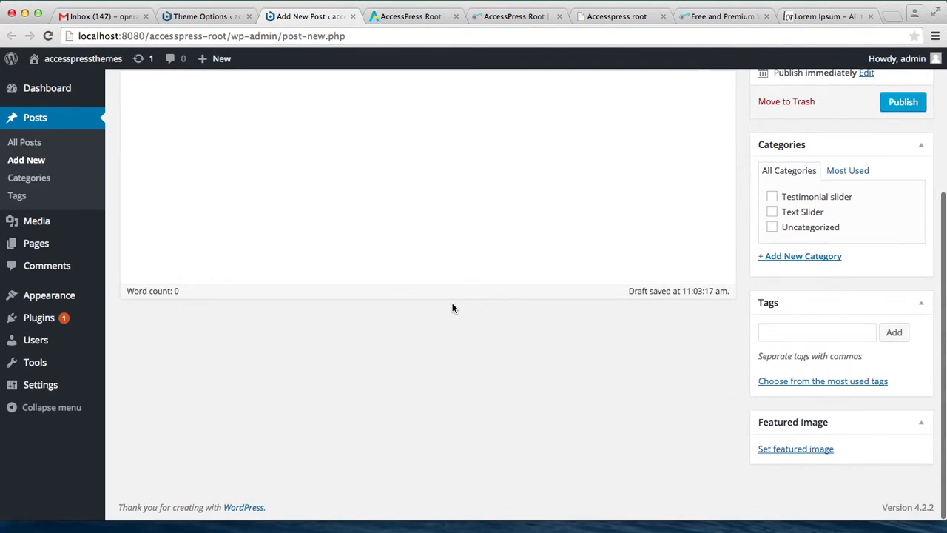
click(800, 257)
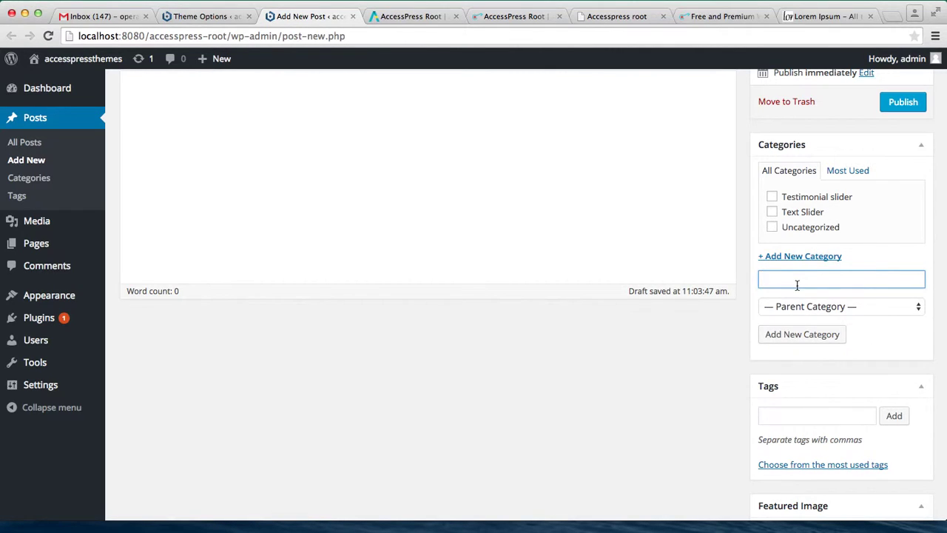
text(Text)
click(813, 334)
click(912, 102)
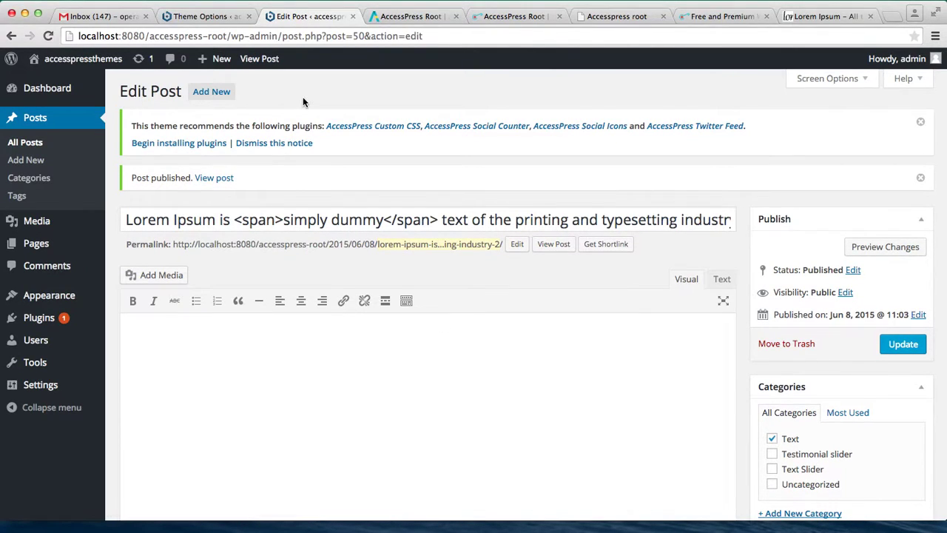
Step: Start another post with the Lorem Ipsum title, wrapping 'printing' in <span></span> tags
click(208, 99)
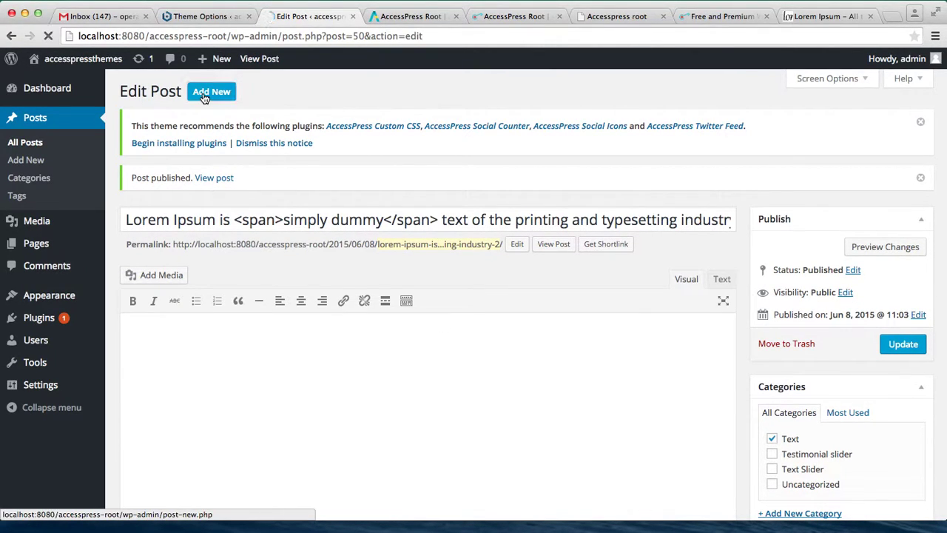
click(209, 179)
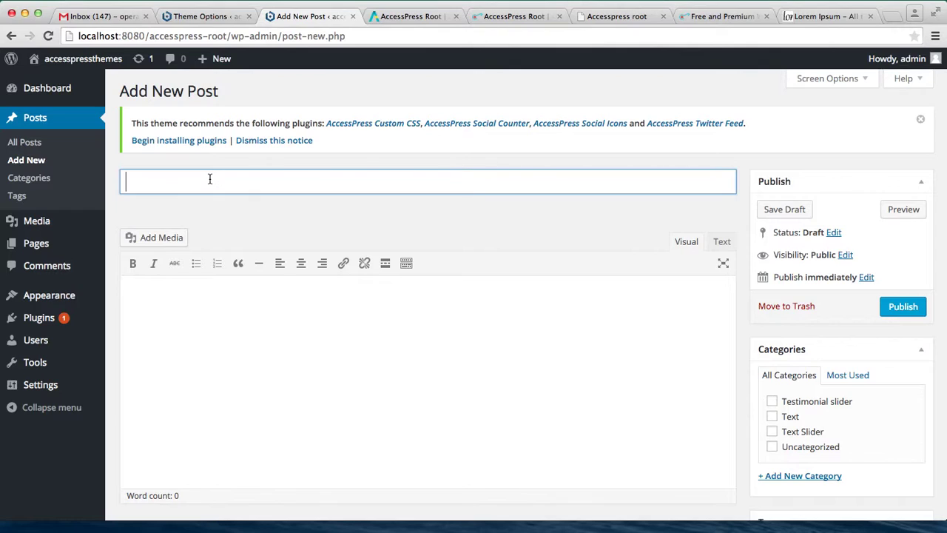
key(super+v)
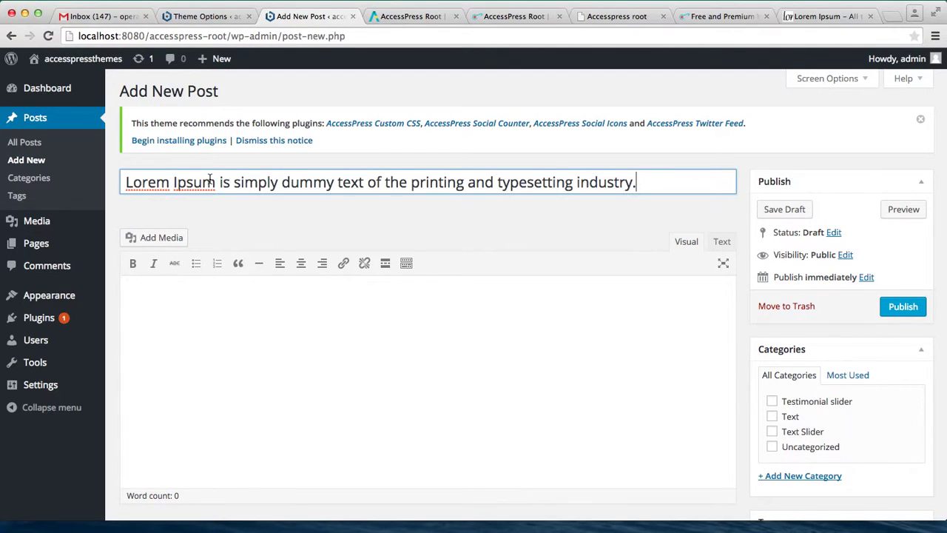
click(412, 182)
text(<)
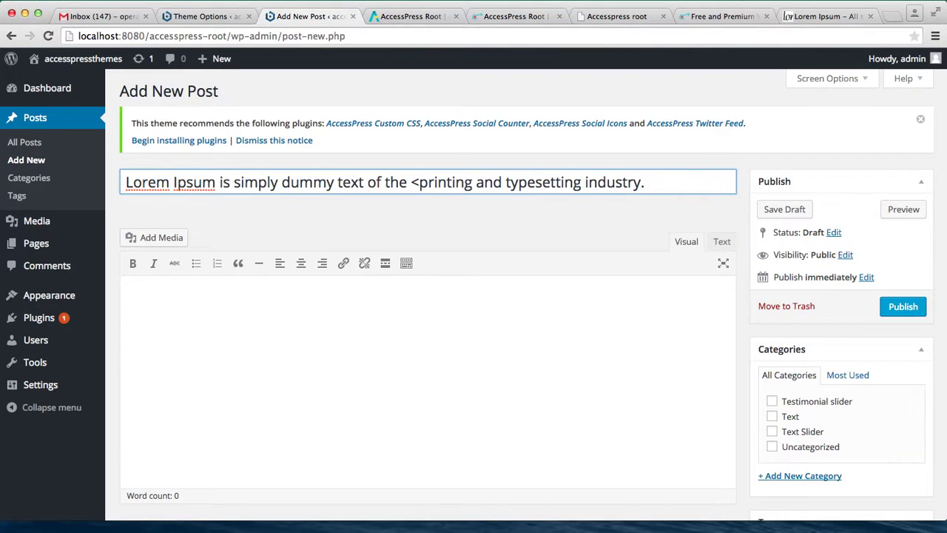
text(sp)
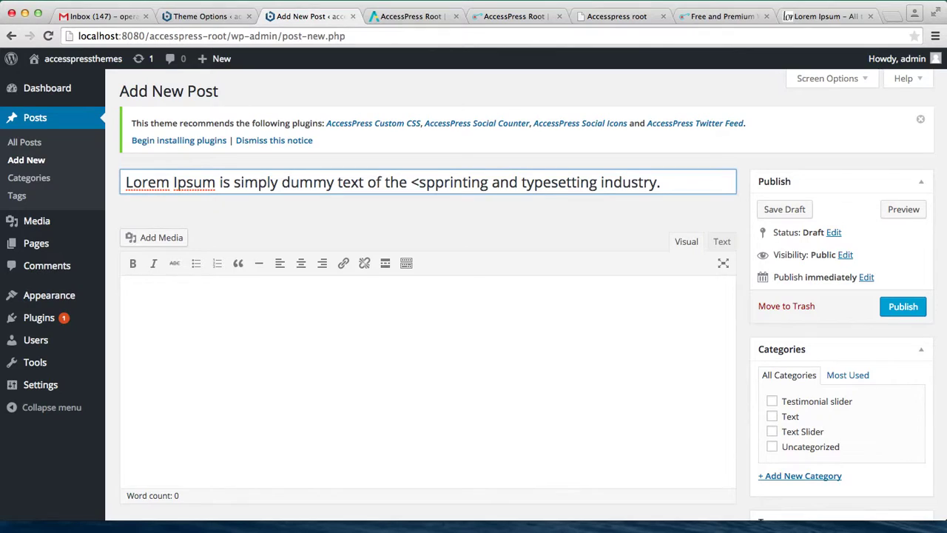
text(an>)
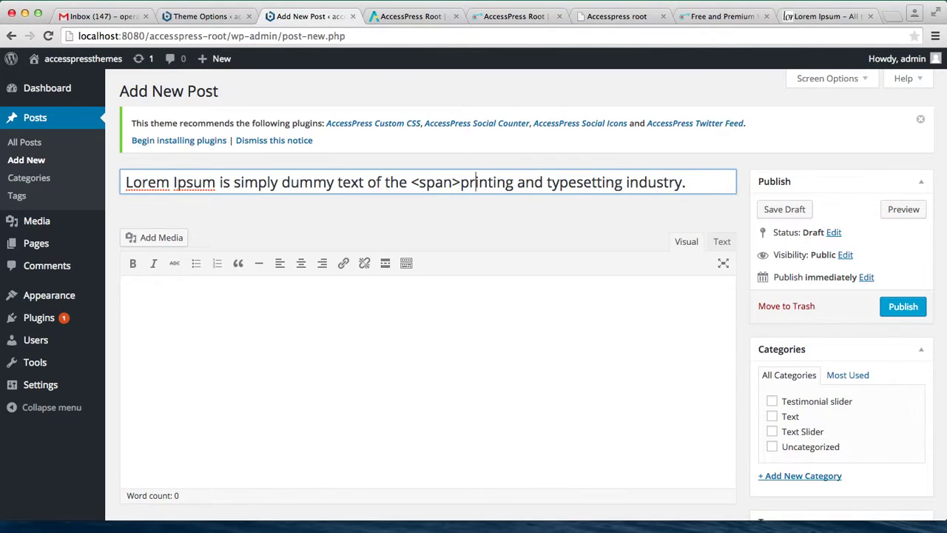
key(Right)
key(Right)
key(Right)
key(Right)
key(Right)
key(Right)
text(</span)
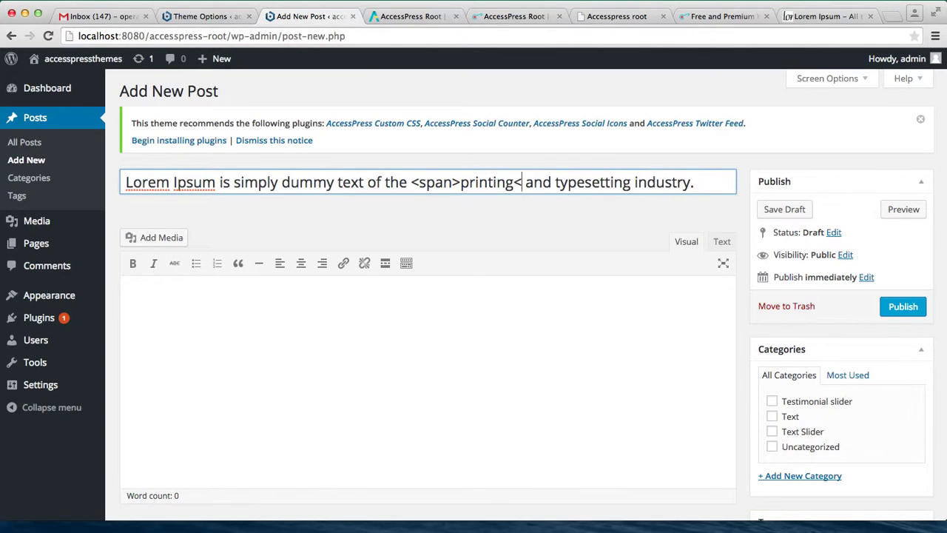
text(>)
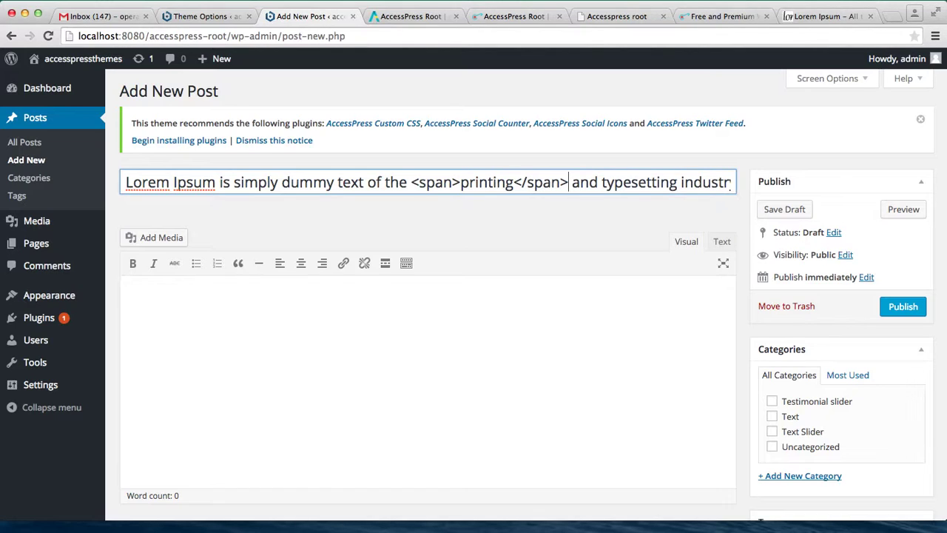
Step: File the second post under Text, publish it, and return to Theme Options
scroll(608, 266, down, 5)
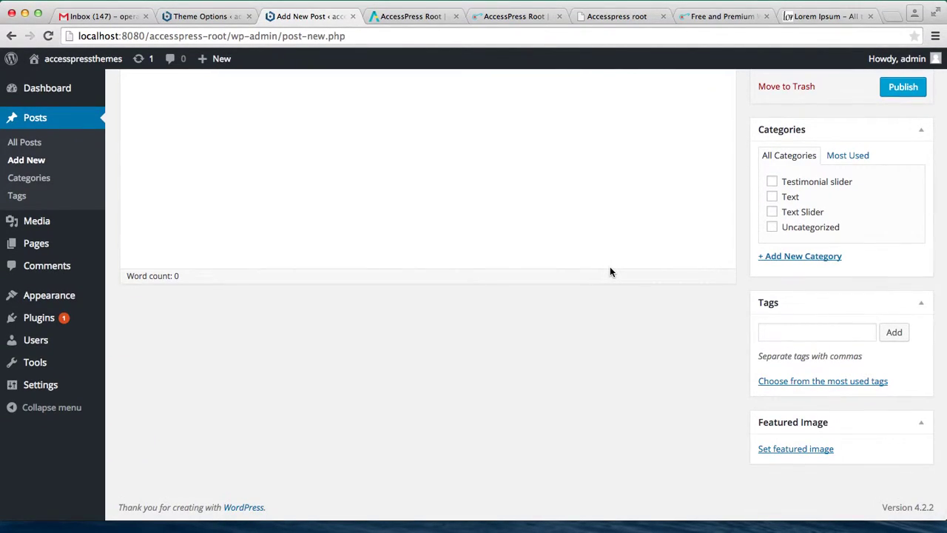
click(772, 199)
click(889, 93)
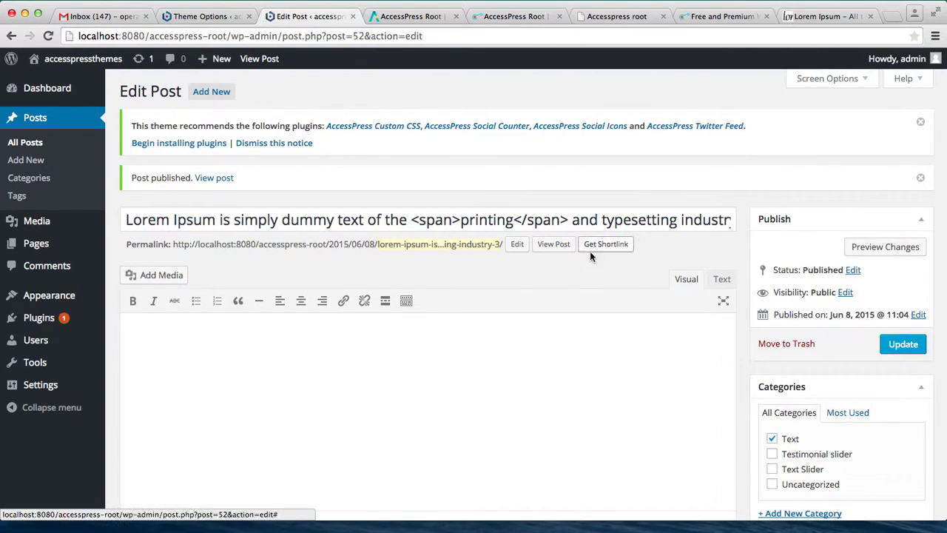
click(196, 19)
scroll(423, 289, down, 2)
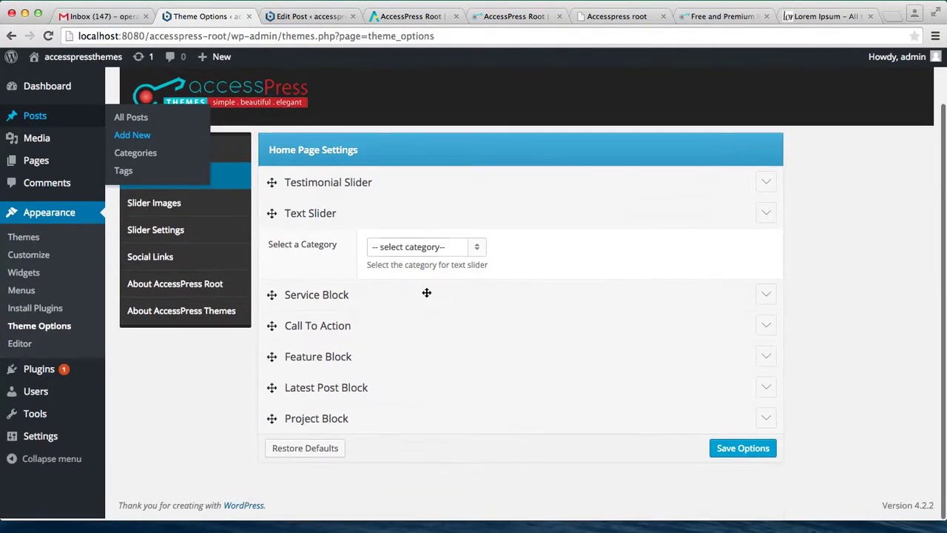
Step: Reload Theme Options, choose 'Text' as the Text Slider category, and save the options
click(477, 250)
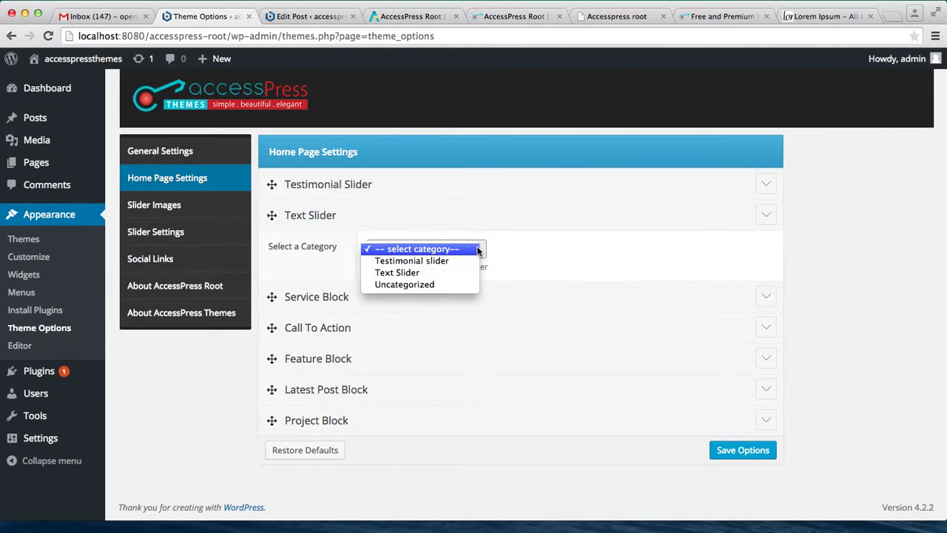
click(477, 250)
click(450, 34)
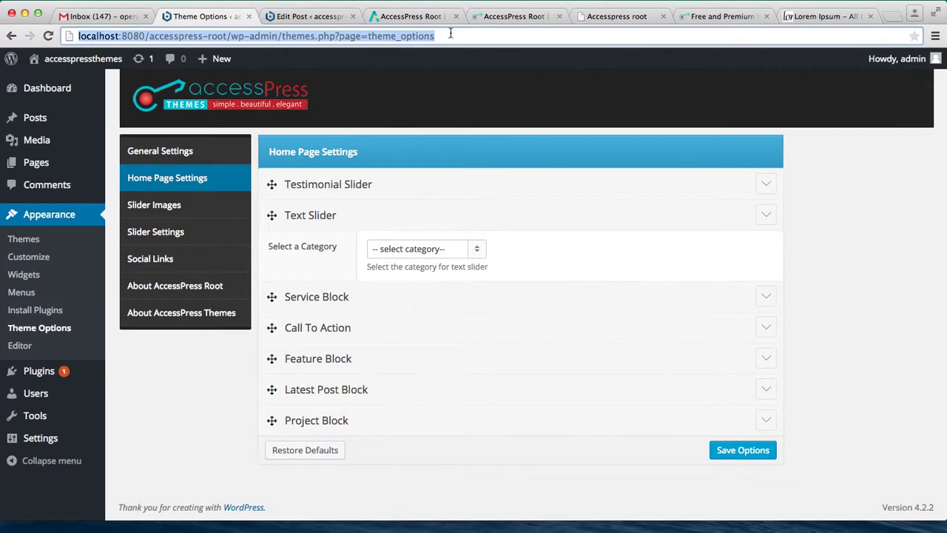
key(Return)
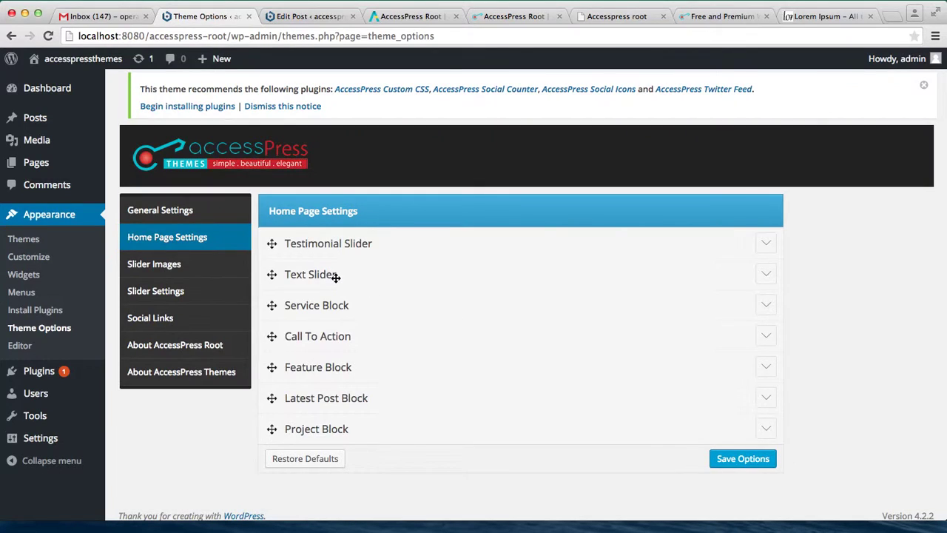
click(767, 275)
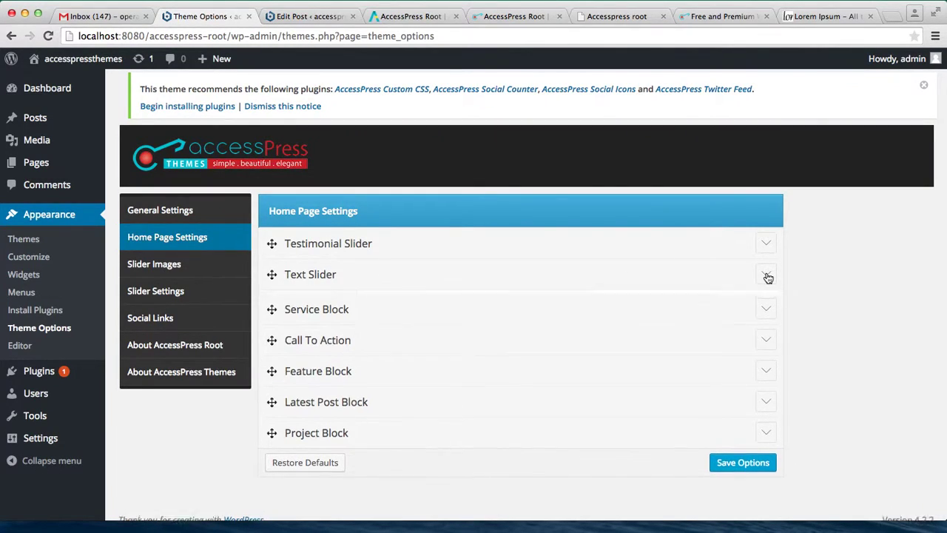
click(480, 310)
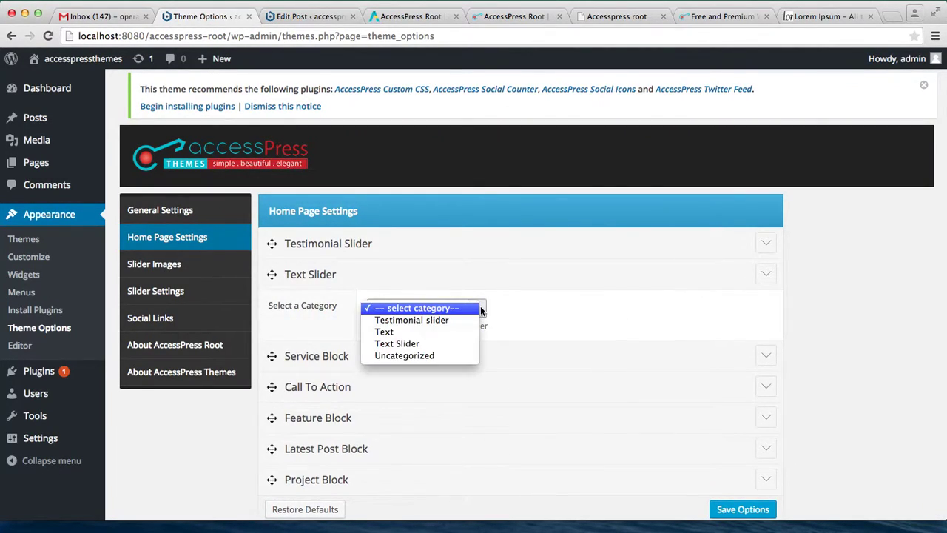
click(435, 333)
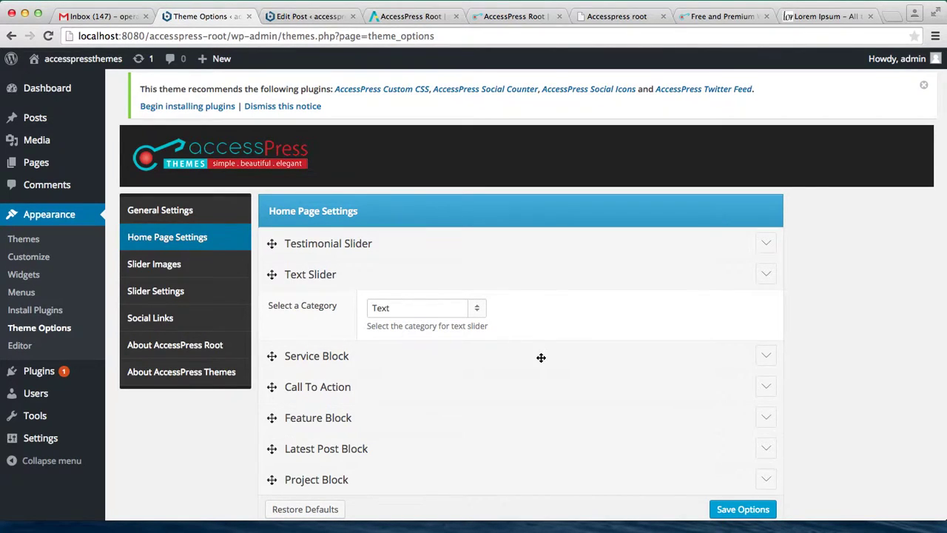
scroll(541, 357, down, 2)
click(738, 450)
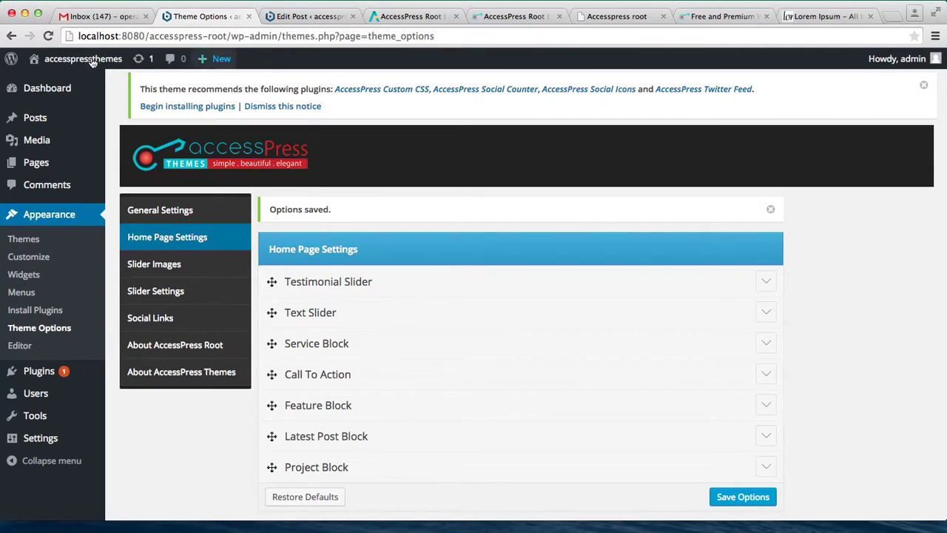
Step: Open the live site in a new tab and check the slider highlights 'printing' and 'simply dummy'
mouse_move(89, 61)
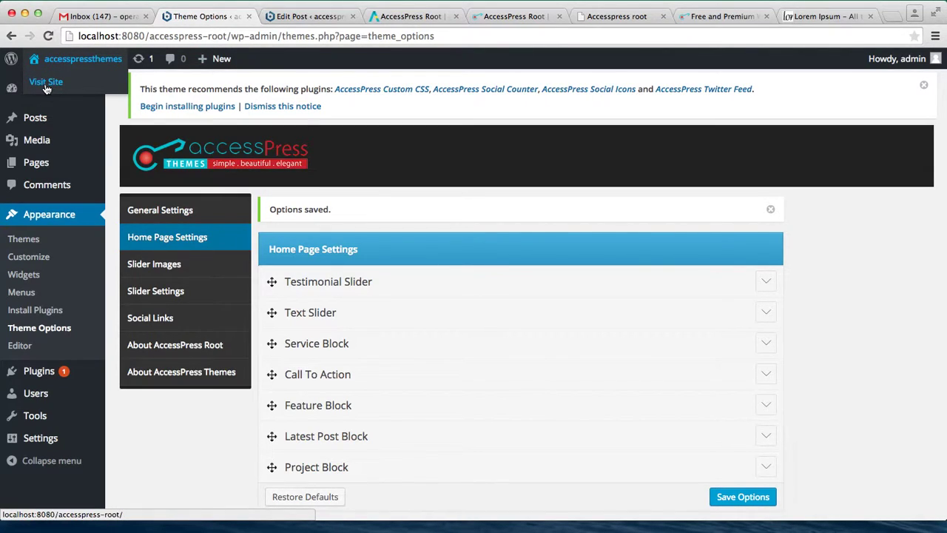
right_click(46, 87)
click(74, 90)
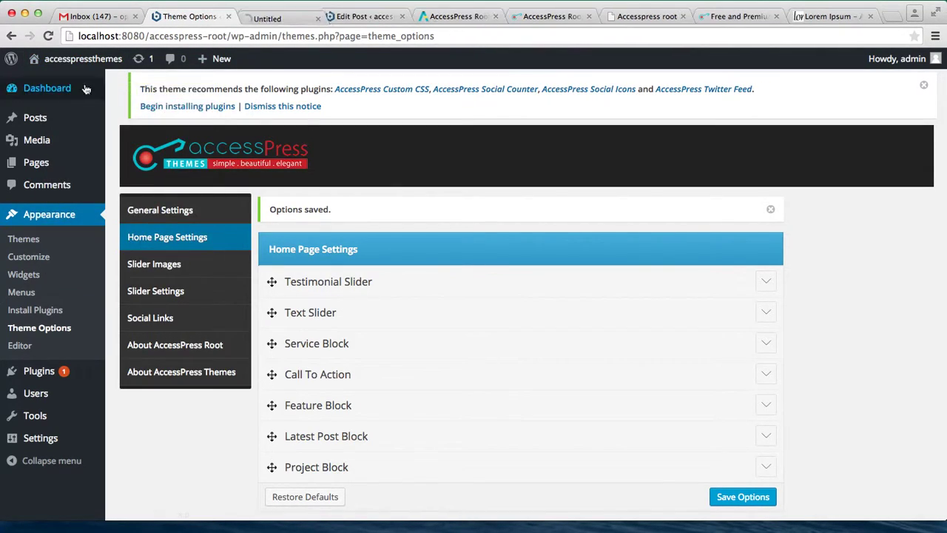
click(287, 20)
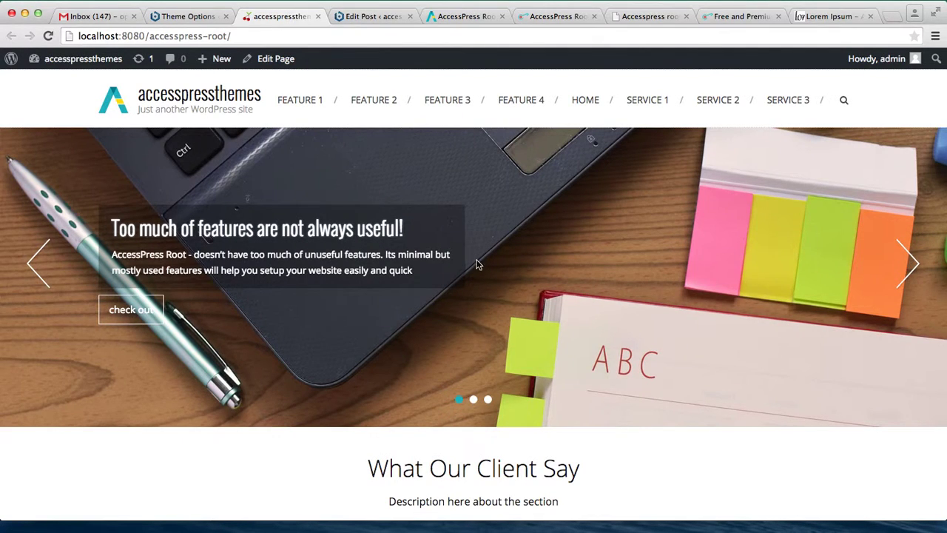
scroll(553, 333, down, 10)
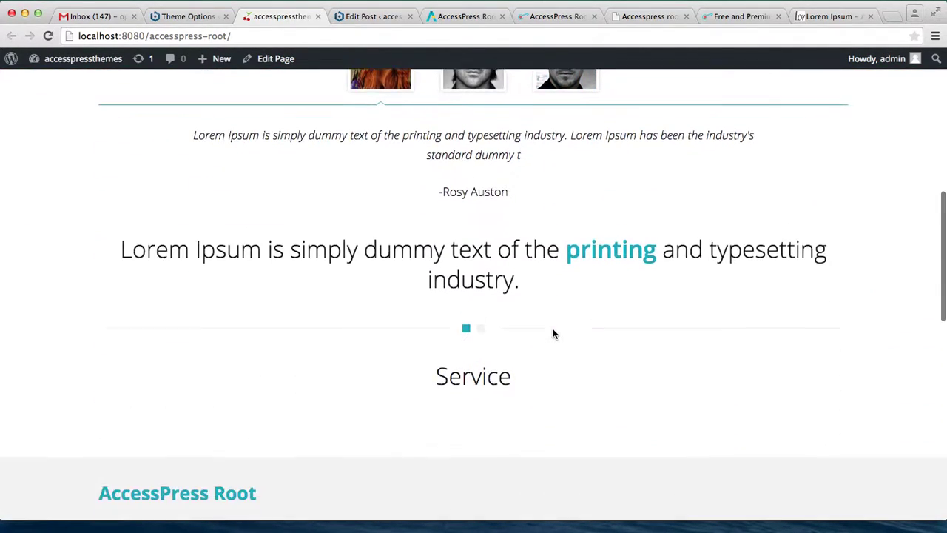
scroll(553, 334, up, 3)
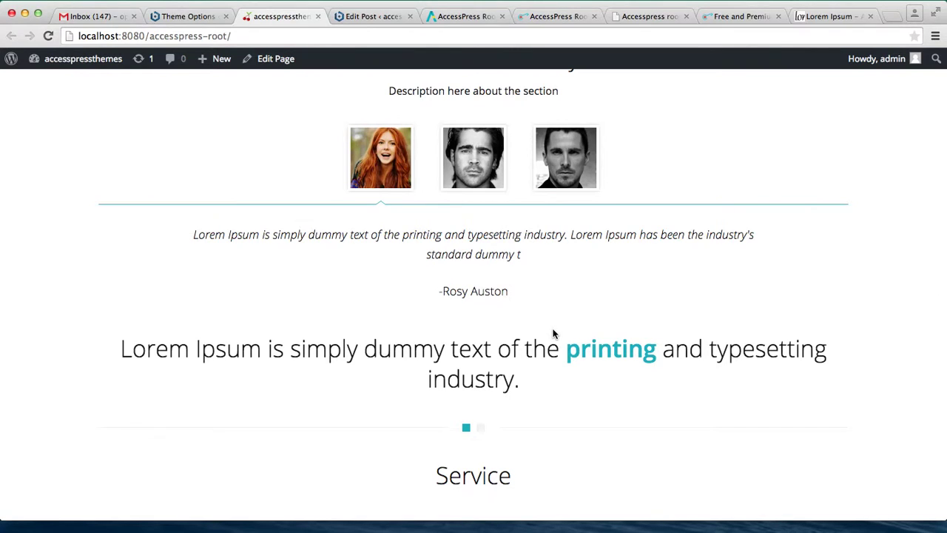
scroll(553, 334, up, 2)
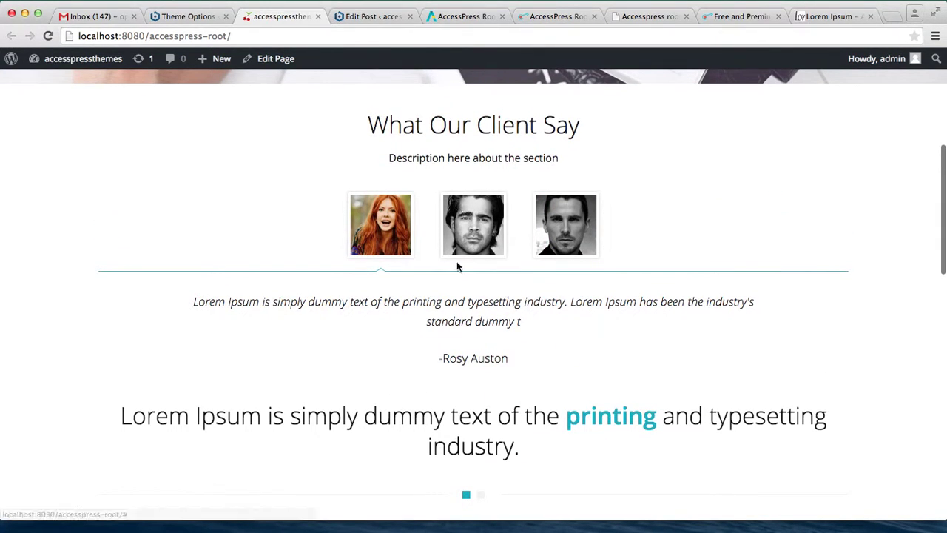
scroll(539, 262, up, 3)
scroll(537, 259, down, 5)
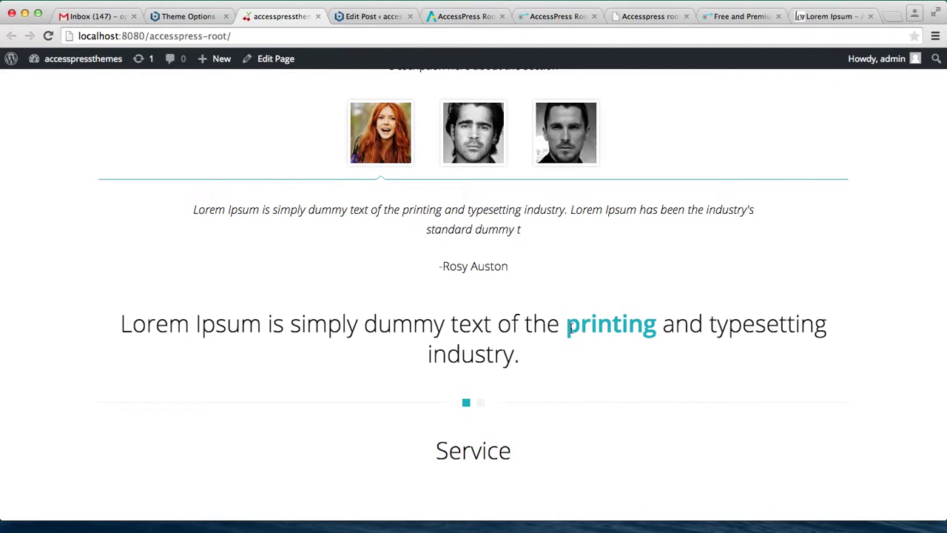
drag(565, 326, 659, 324)
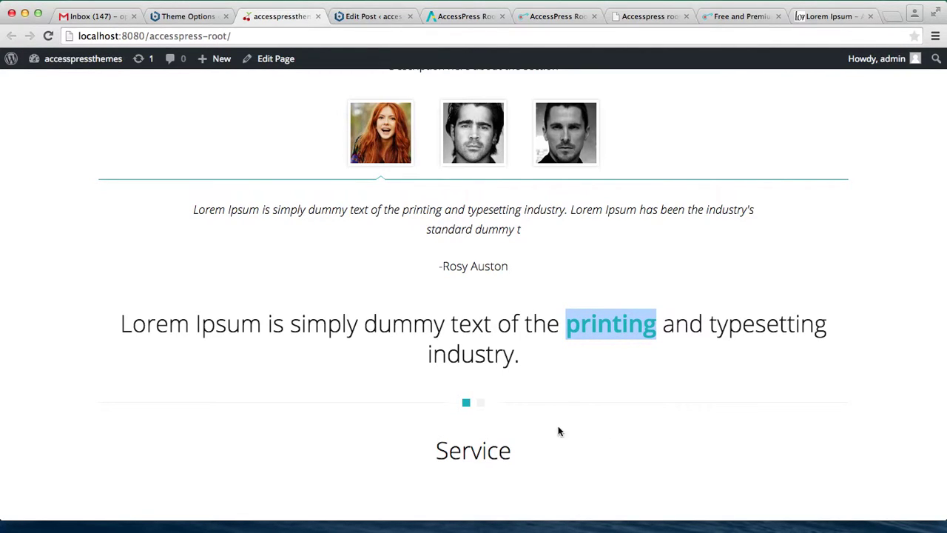
click(481, 405)
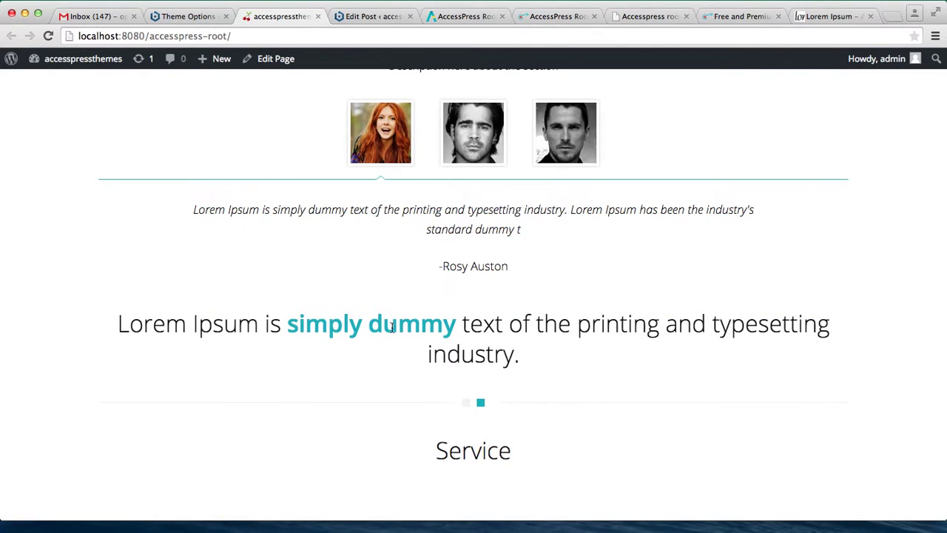
Step: Expand the Service Block and enter title 'Service' and description 'Description of the service section'
click(194, 16)
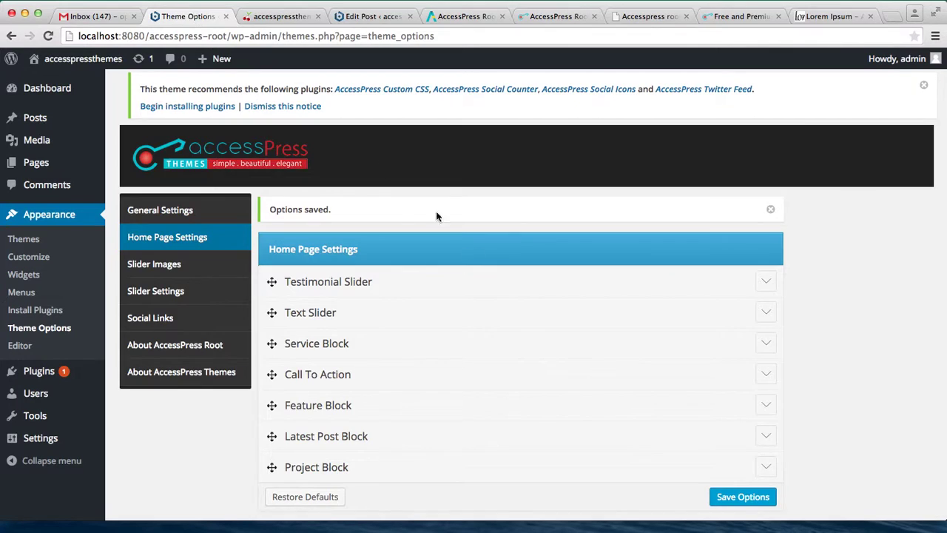
scroll(580, 378, down, 2)
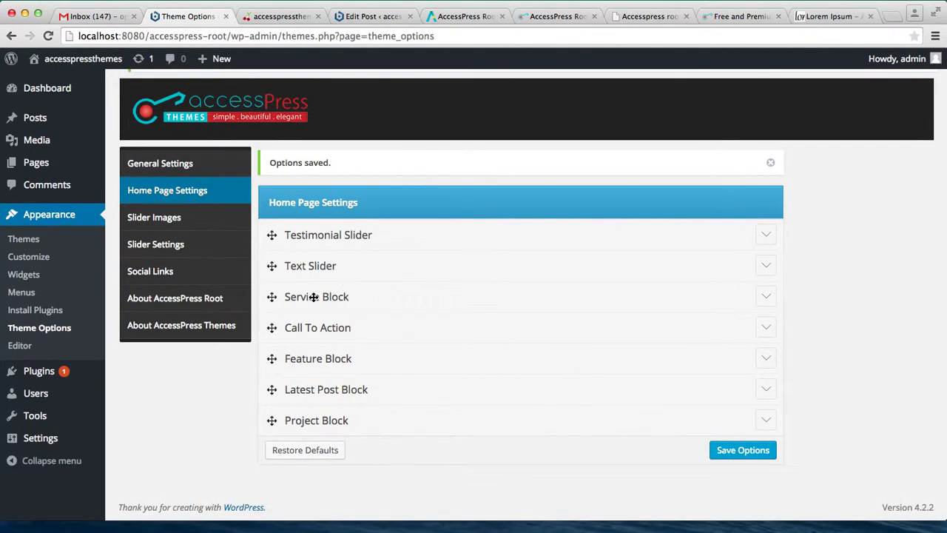
click(769, 299)
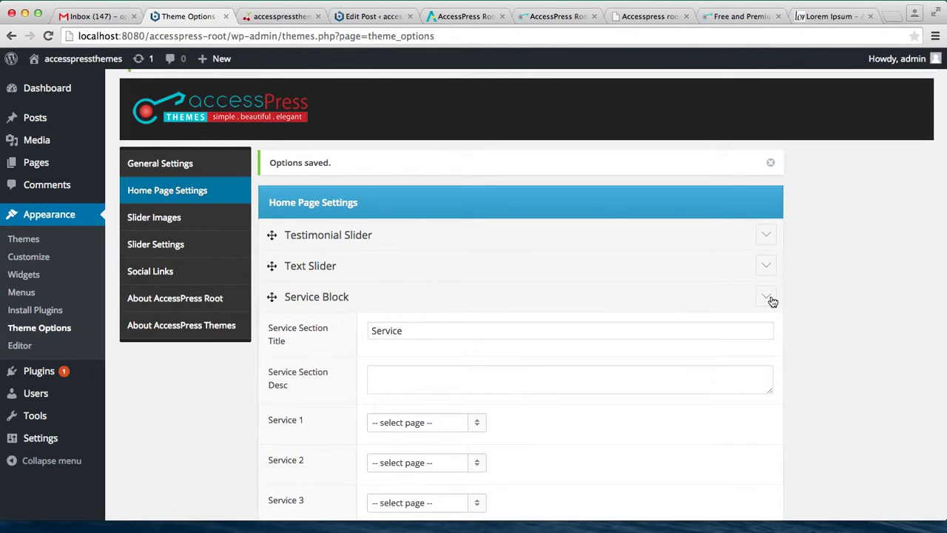
scroll(661, 361, down, 5)
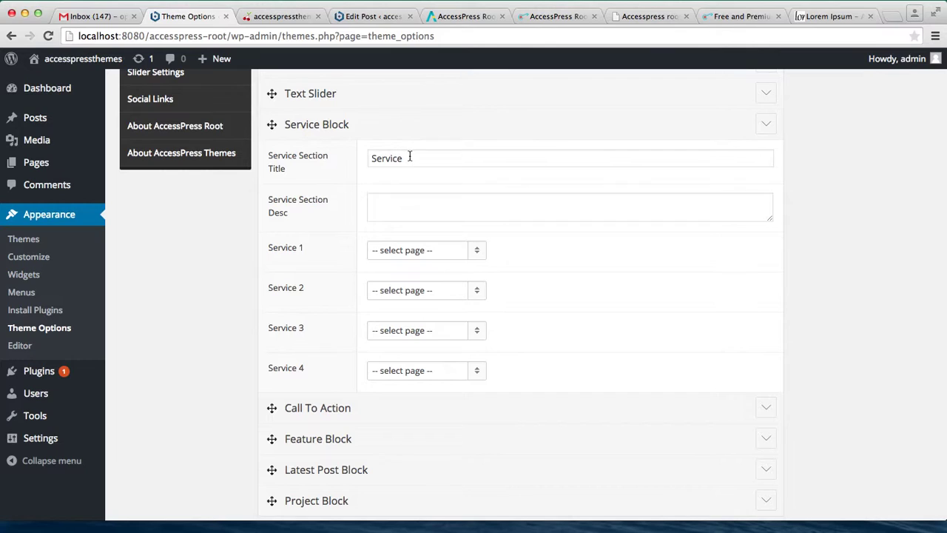
drag(409, 157, 357, 155)
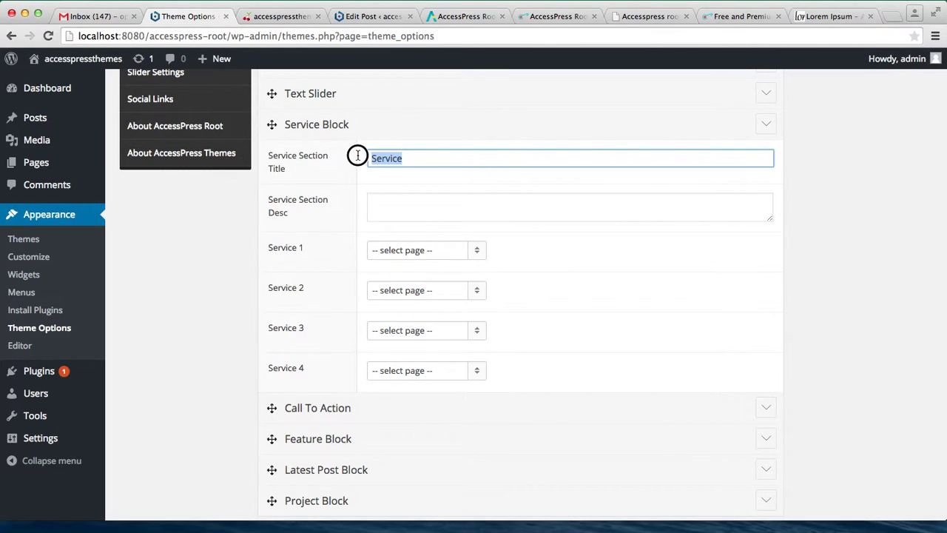
click(391, 202)
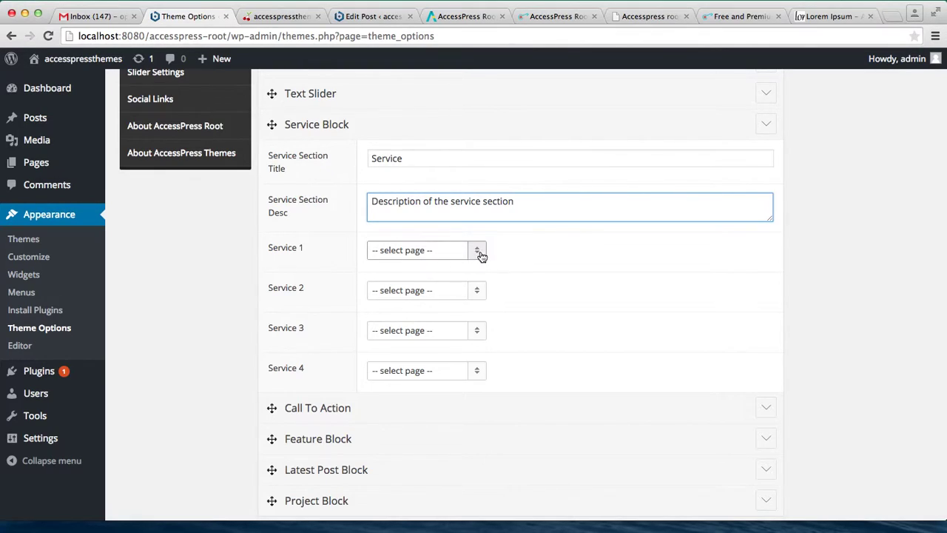
click(473, 254)
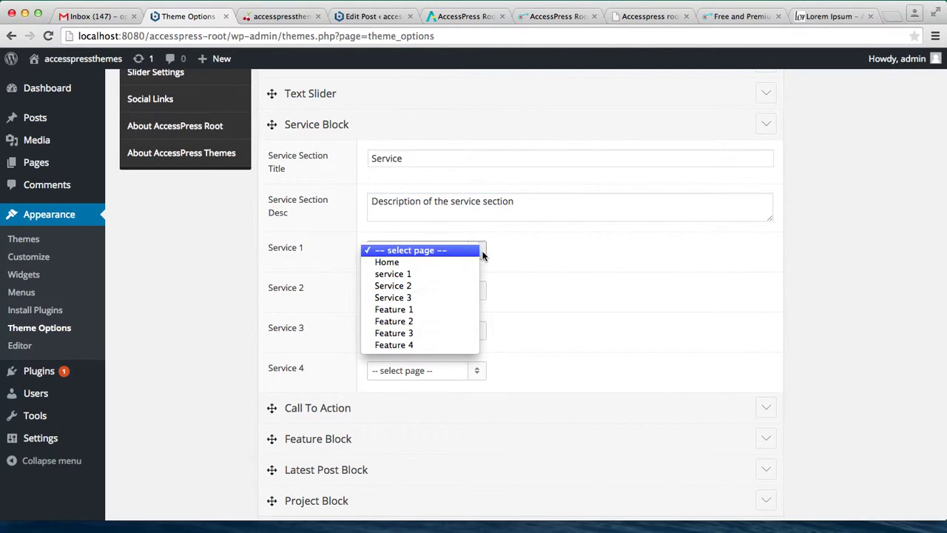
click(482, 253)
mouse_move(43, 169)
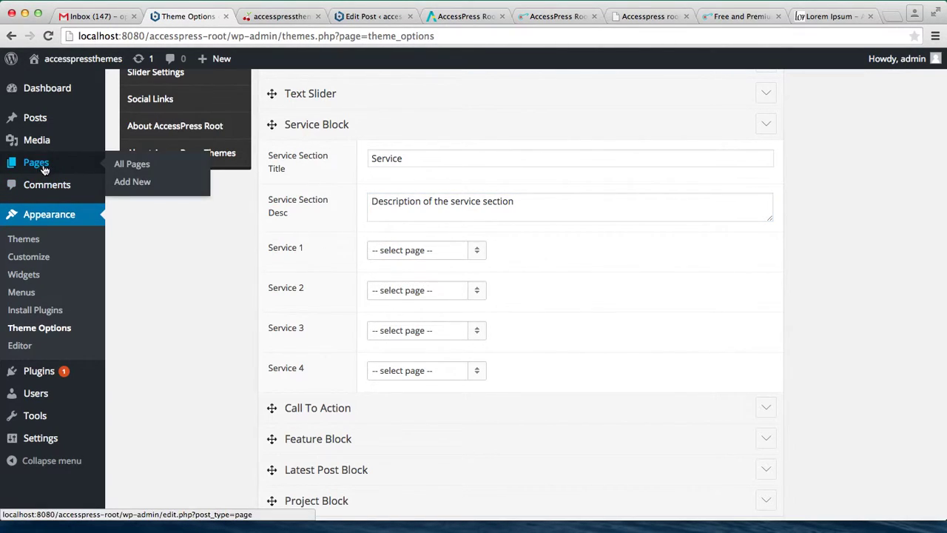
Step: Start a new page from the Pages list and title it Service 4
click(133, 164)
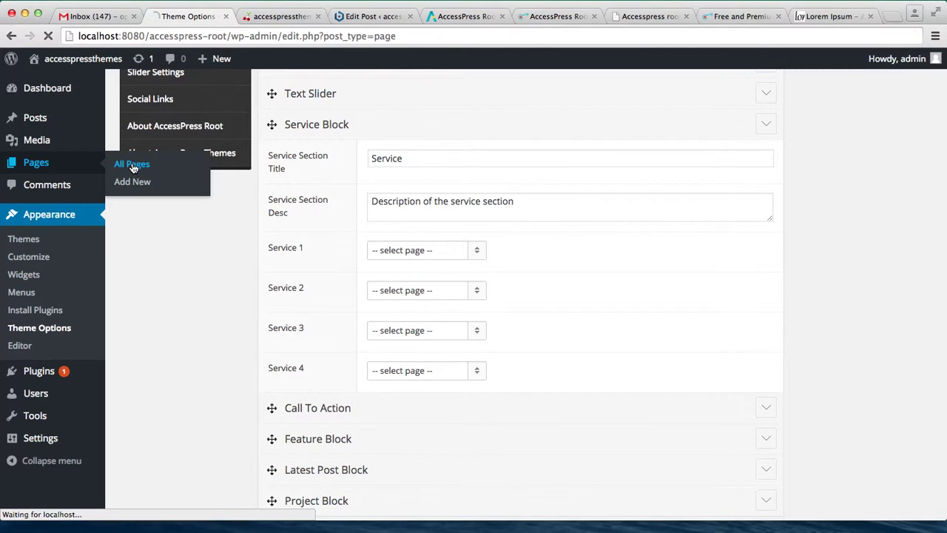
scroll(345, 334, down, 3)
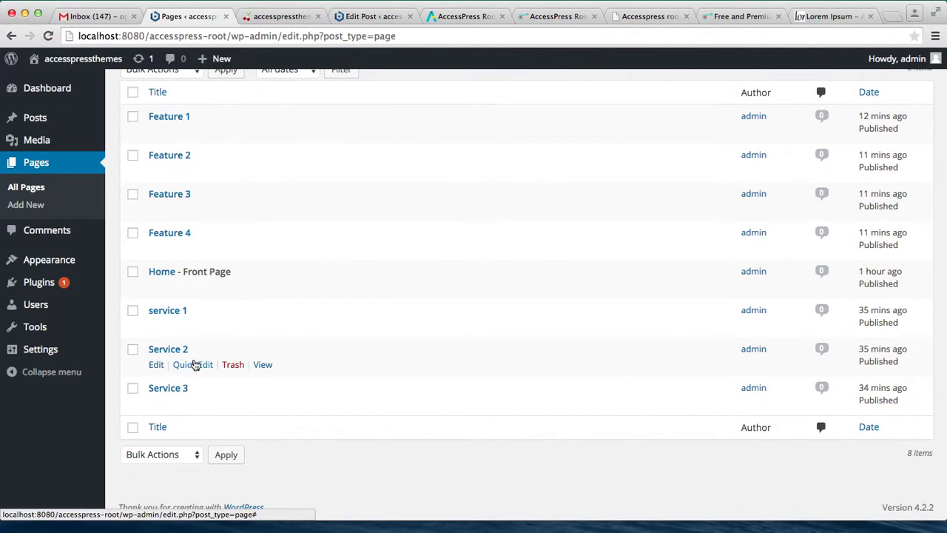
scroll(207, 350, up, 3)
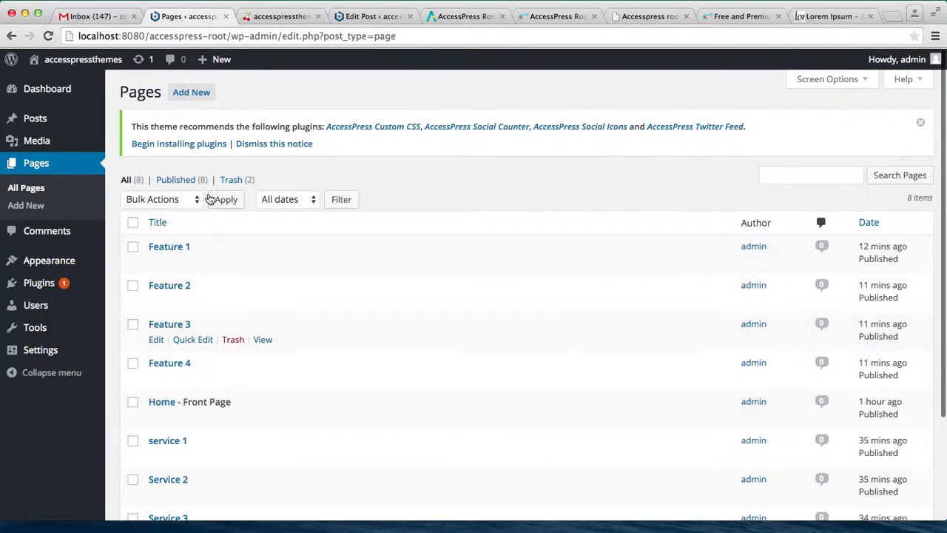
click(191, 93)
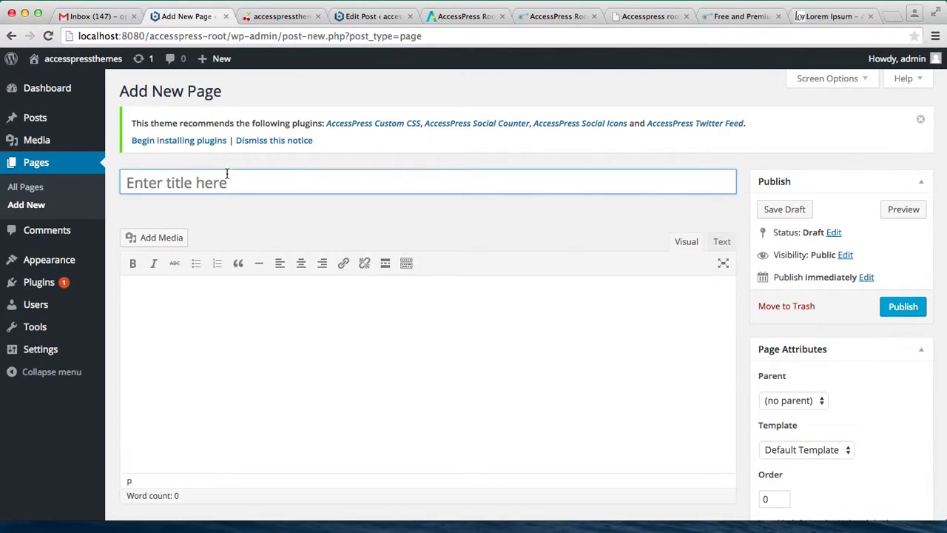
text(Service 4)
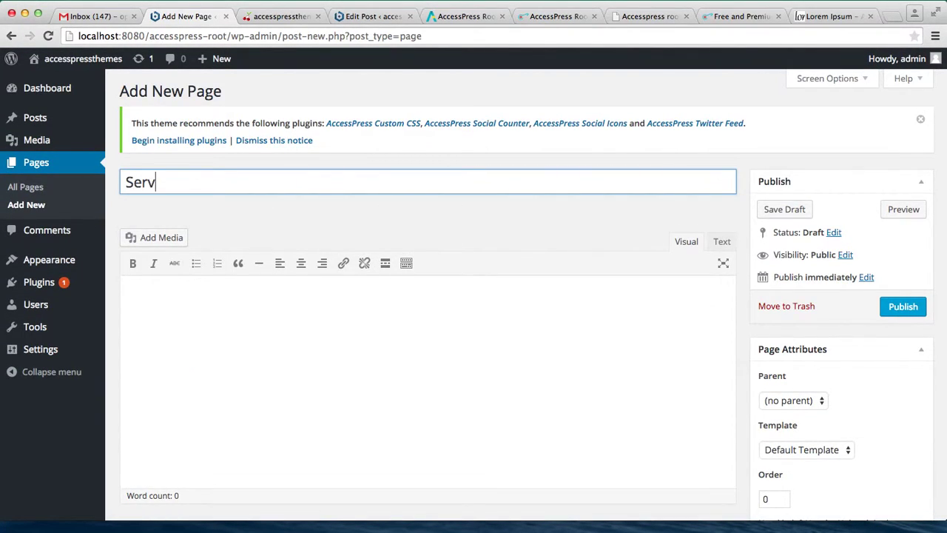
Step: Paste the Lorem Ipsum paragraph from TextEdit into the body and open the featured-image picker
click(333, 414)
click(451, 526)
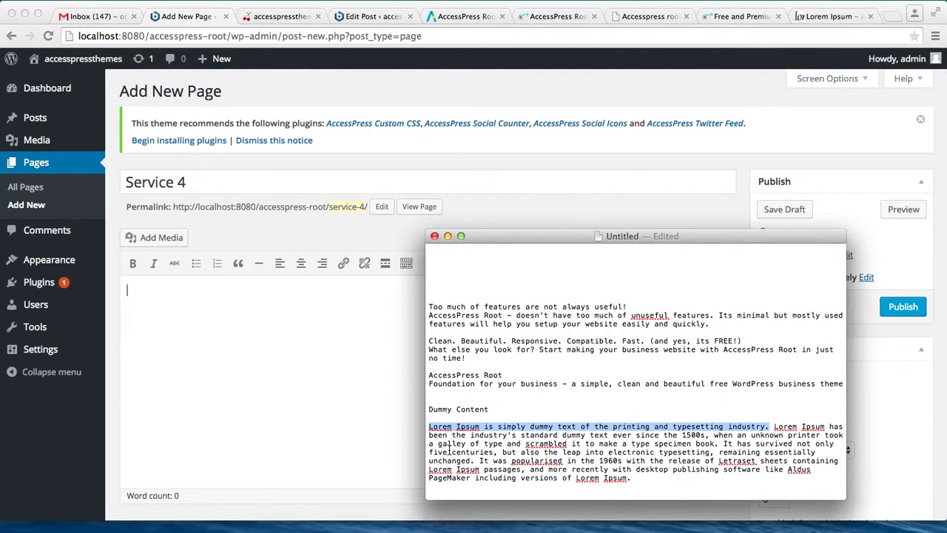
click(661, 491)
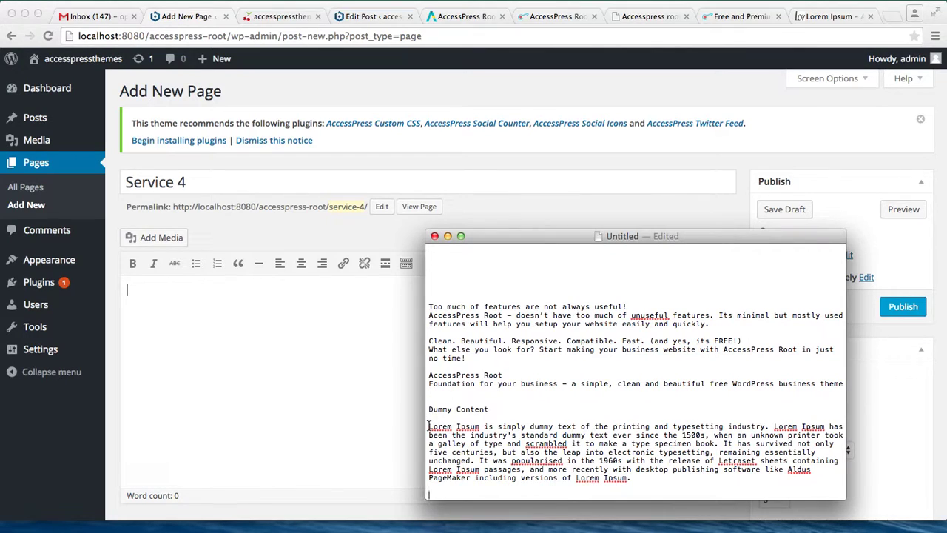
drag(429, 426, 660, 483)
key(super+c)
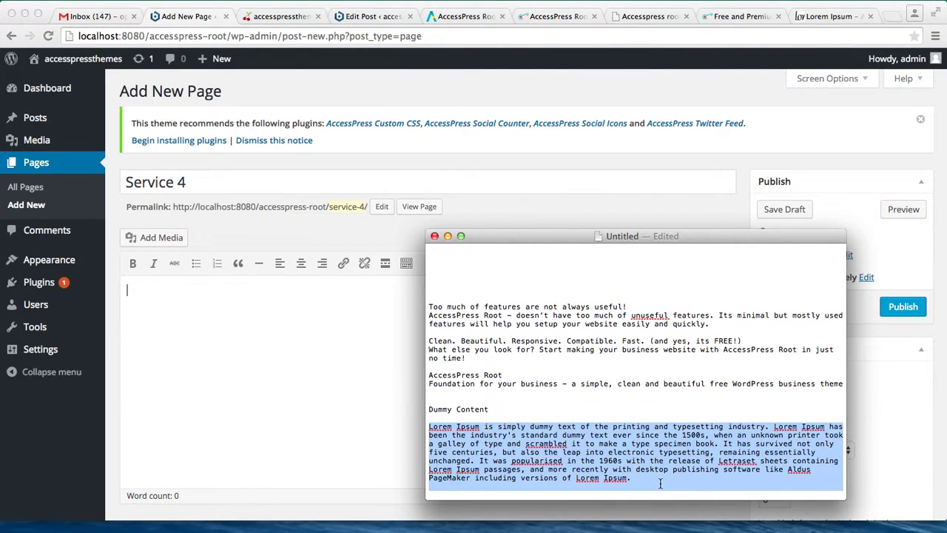
click(341, 348)
key(super+v)
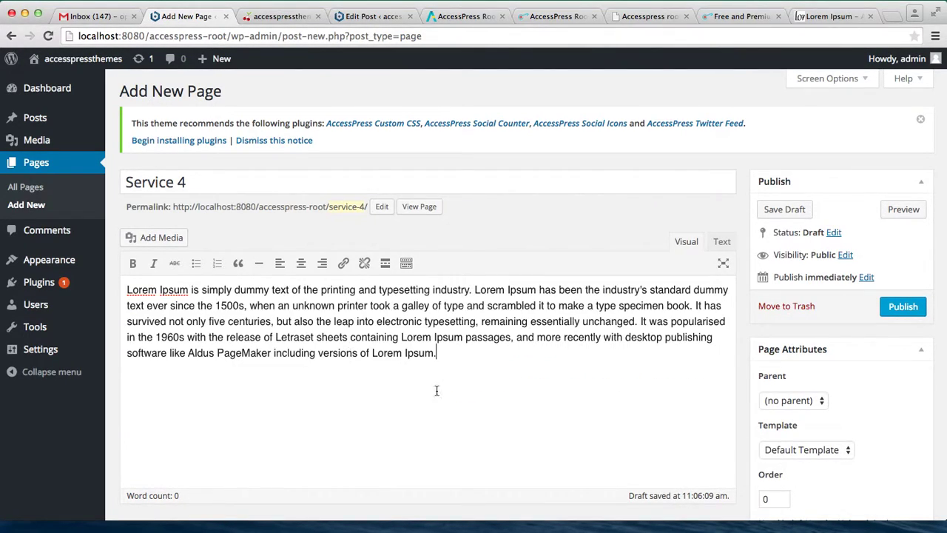
scroll(436, 394, down, 5)
click(796, 449)
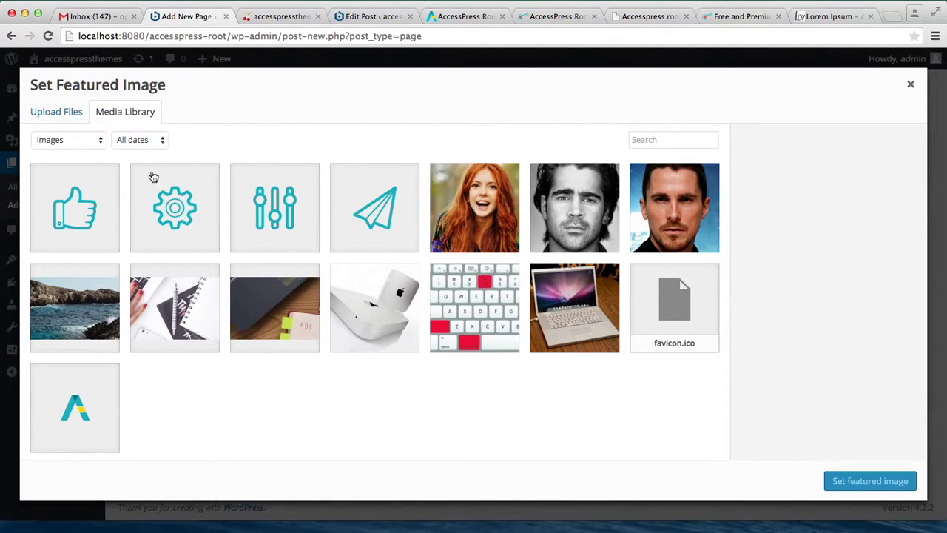
Step: Upload mac-group.jpg and set it as the page's featured image
click(53, 116)
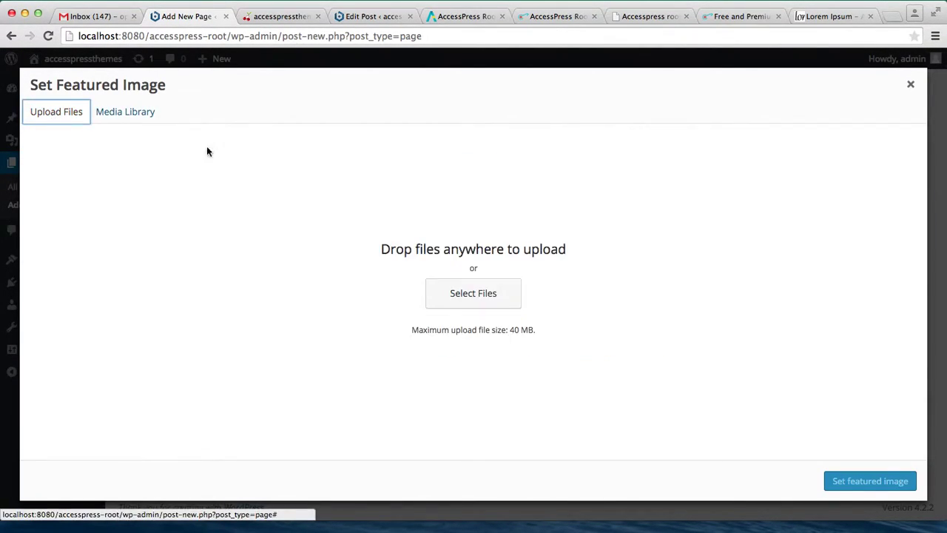
click(452, 299)
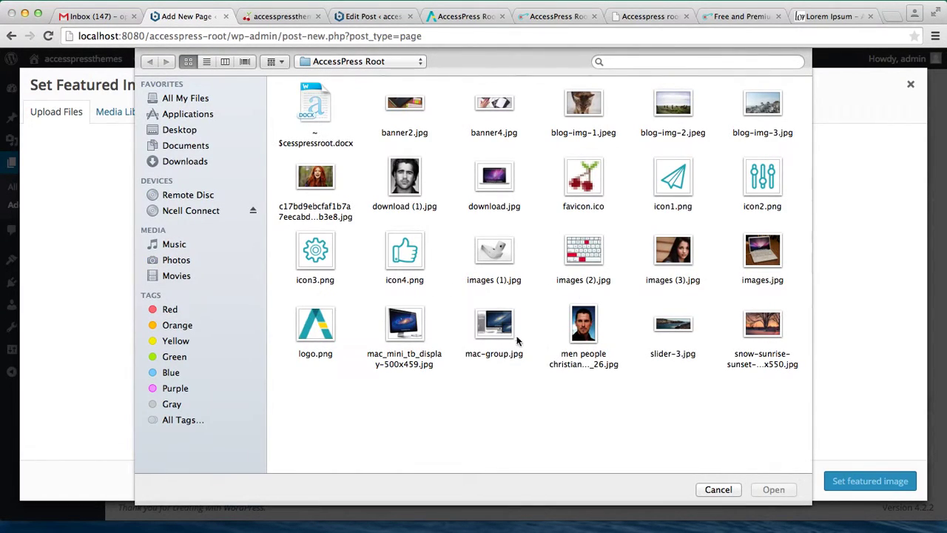
click(477, 334)
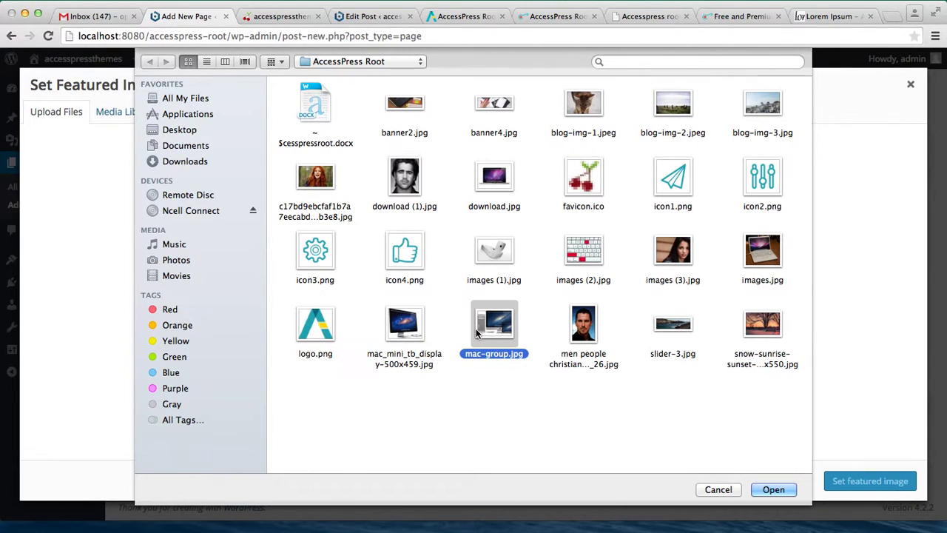
click(774, 489)
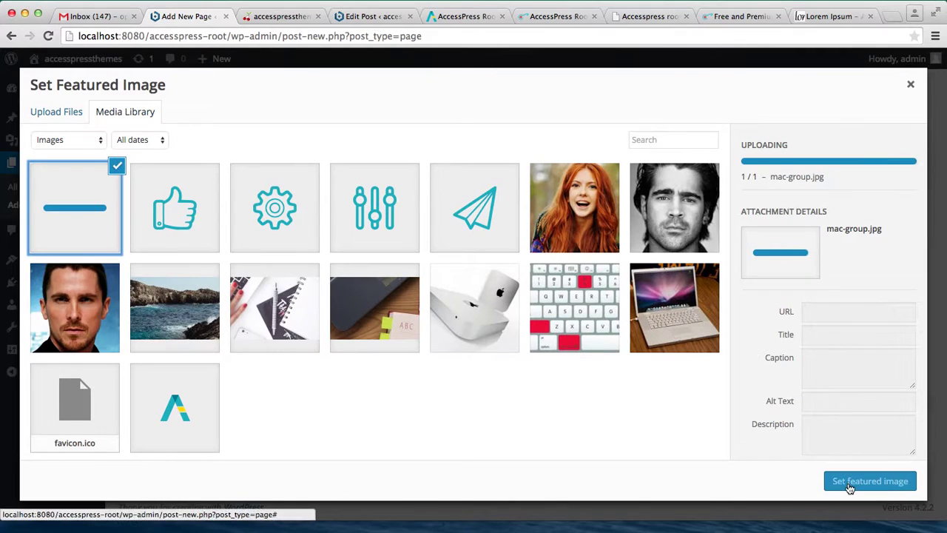
click(832, 482)
Step: Publish the Service 4 page
scroll(854, 363, down, 5)
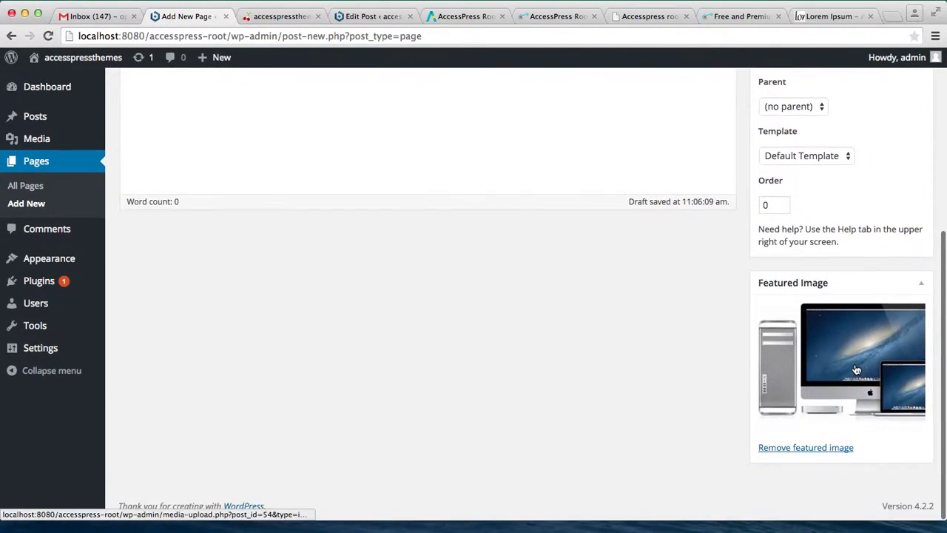
scroll(855, 363, up, 5)
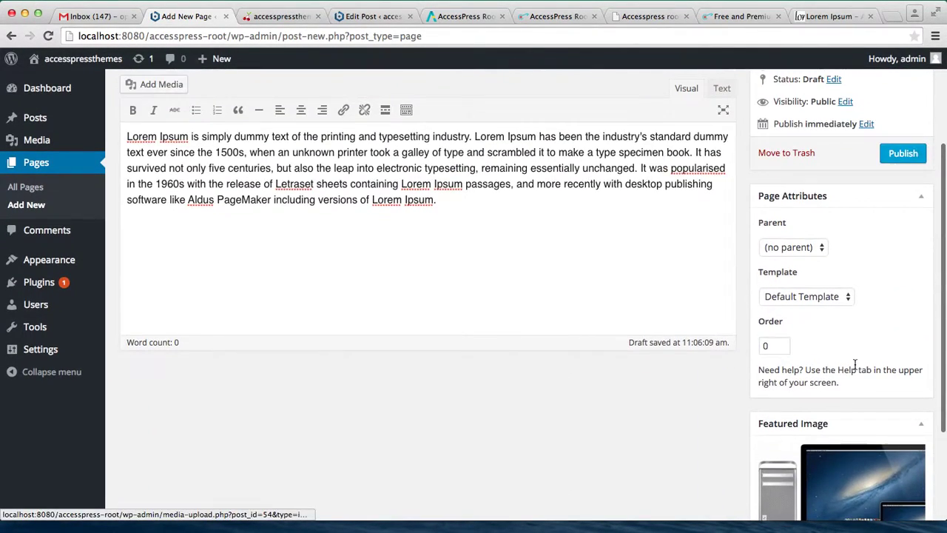
click(901, 153)
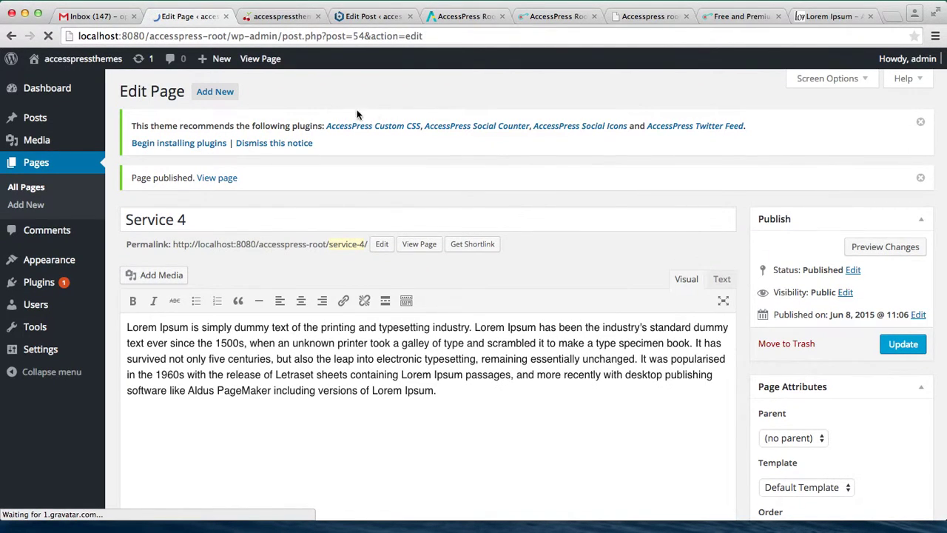
mouse_move(89, 135)
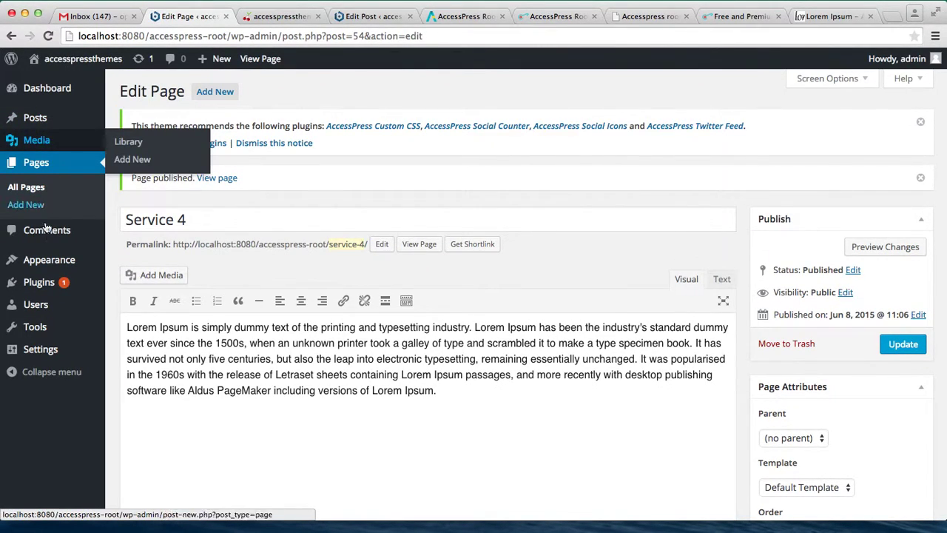
mouse_move(52, 260)
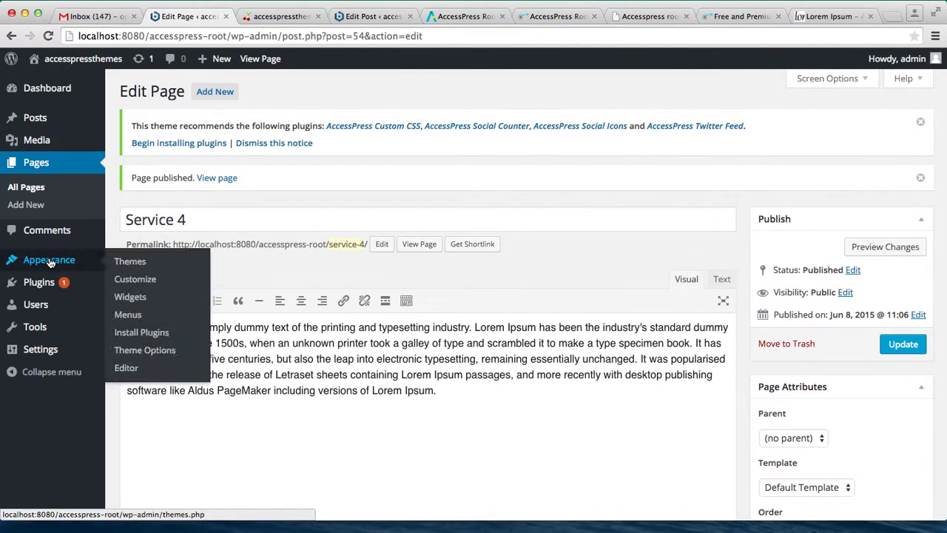
Step: Expand the Service Block in Home Page Settings and type a section description
click(144, 350)
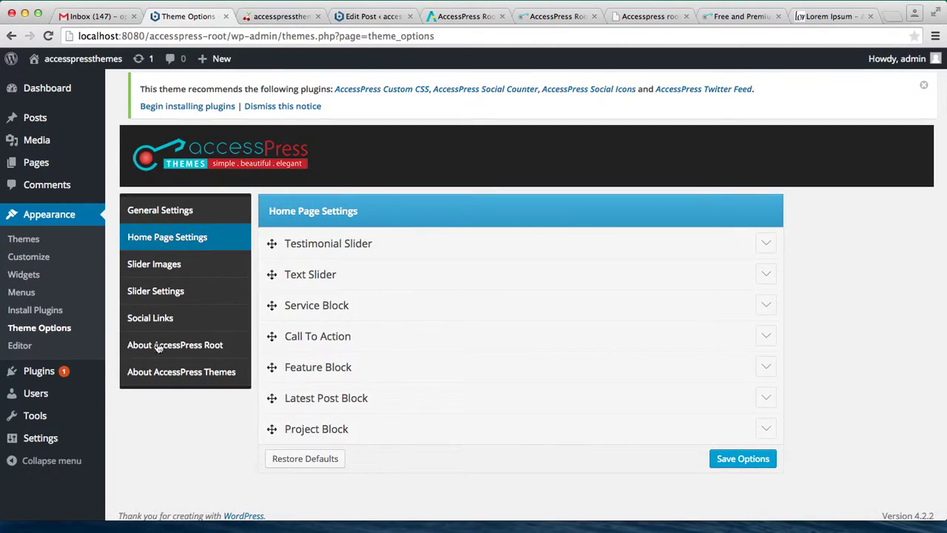
click(757, 313)
scroll(623, 344, down, 5)
scroll(623, 346, up, 2)
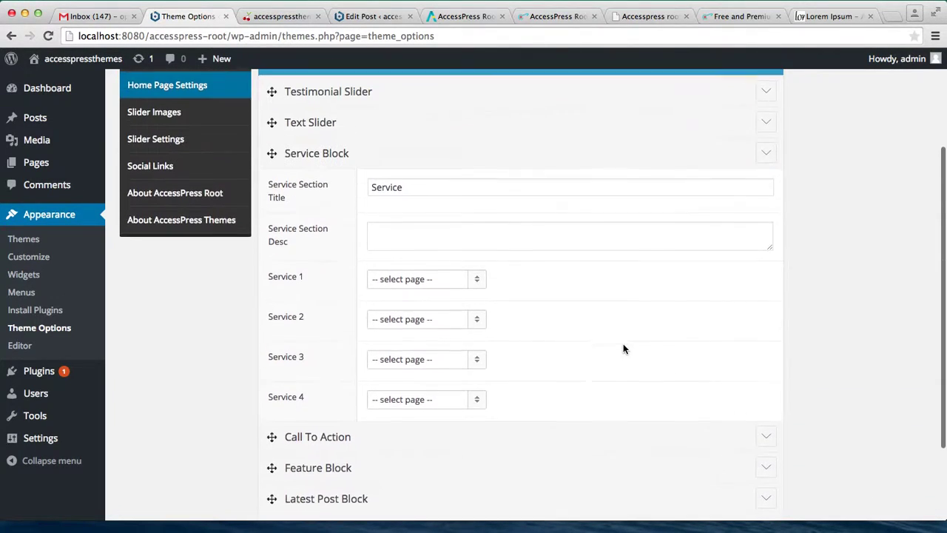
click(502, 240)
text(Description of the service sectio)
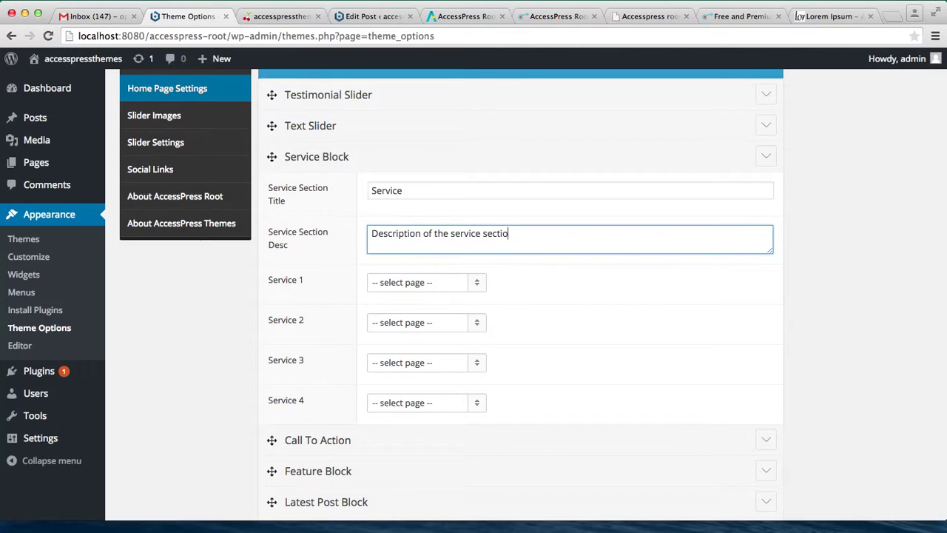
Step: Assign pages service 1, Service 2, Service 3 and Service 4 to the four slots and save
click(478, 286)
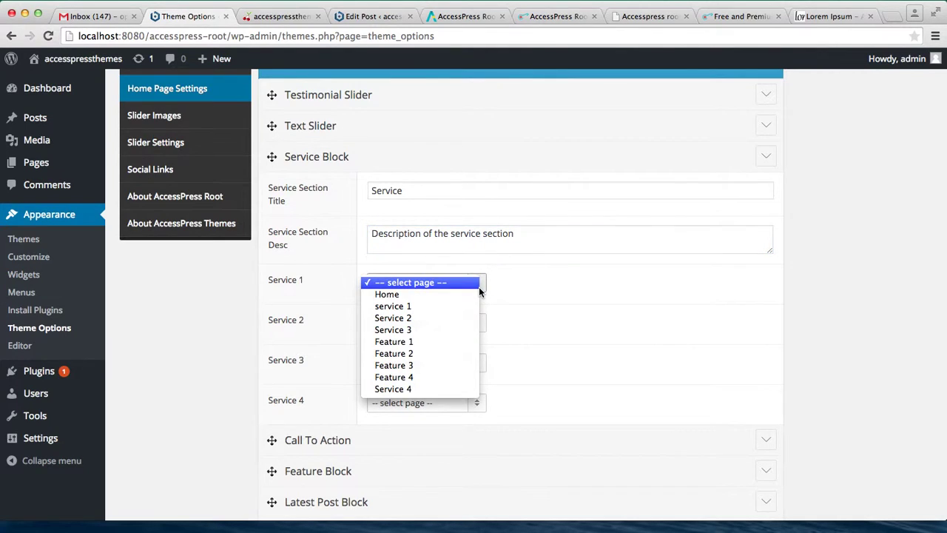
click(451, 306)
click(475, 322)
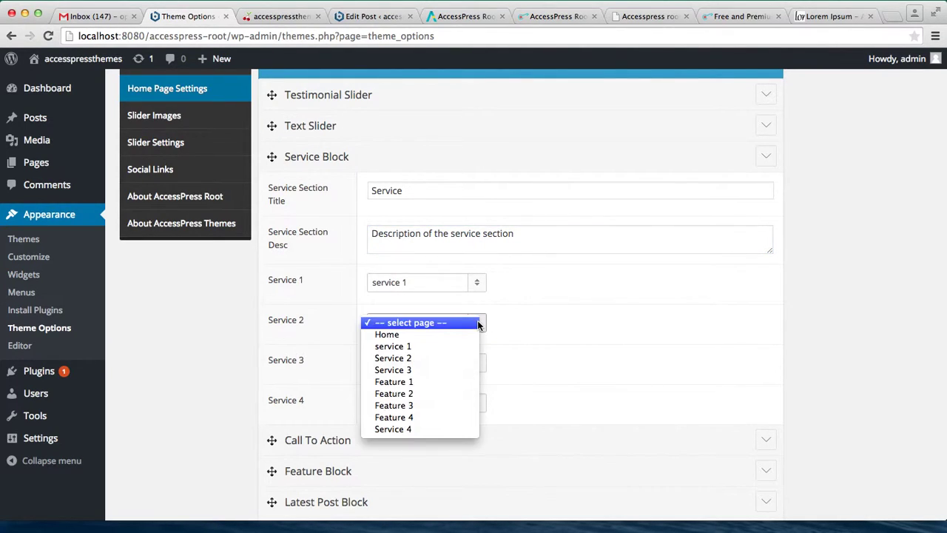
click(436, 358)
click(475, 361)
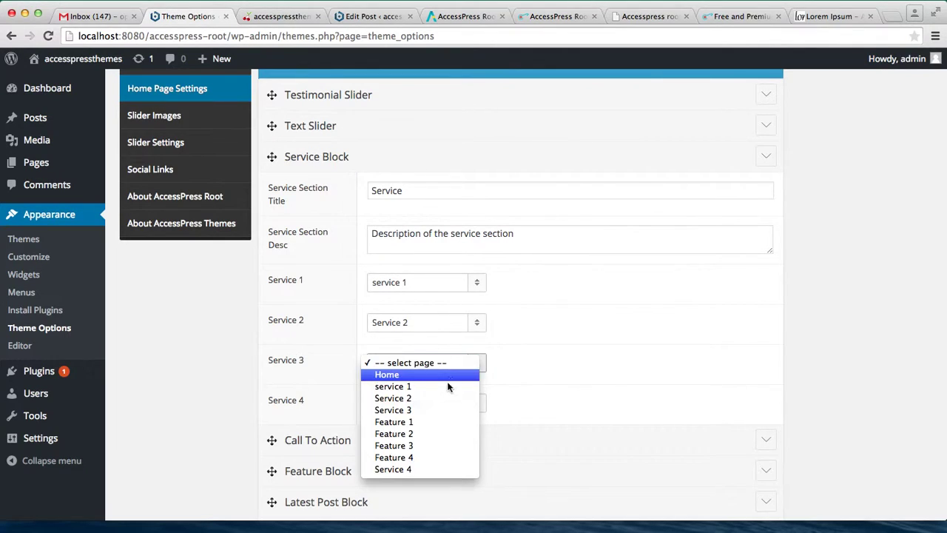
click(427, 410)
click(477, 403)
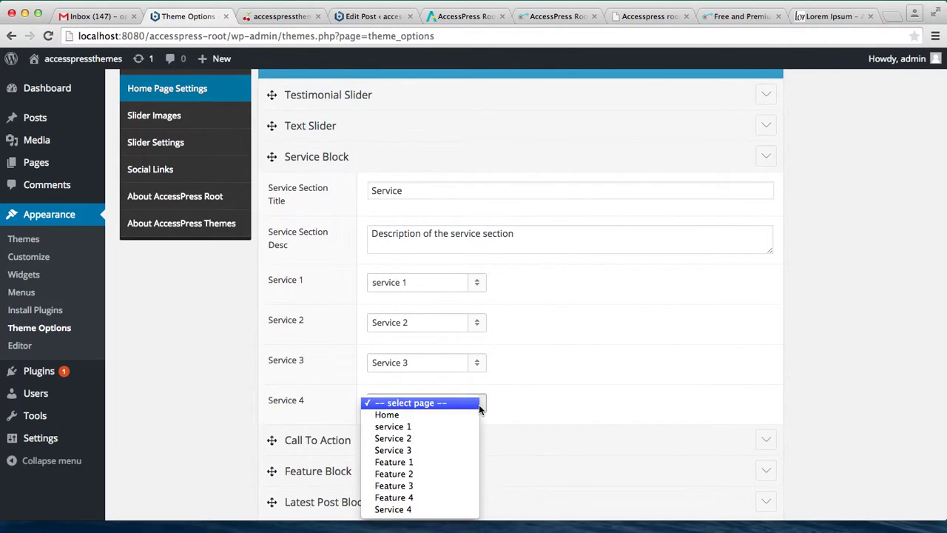
click(423, 509)
scroll(498, 436, down, 3)
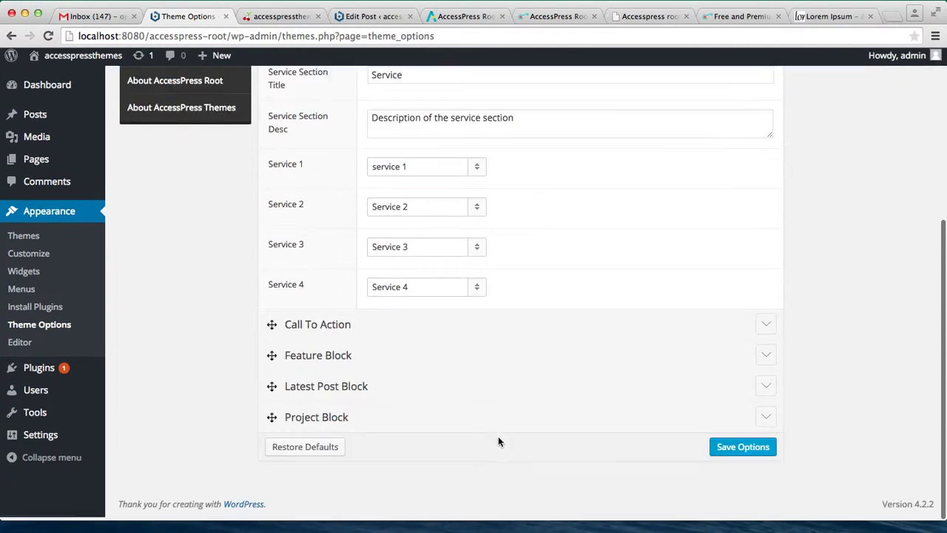
click(742, 450)
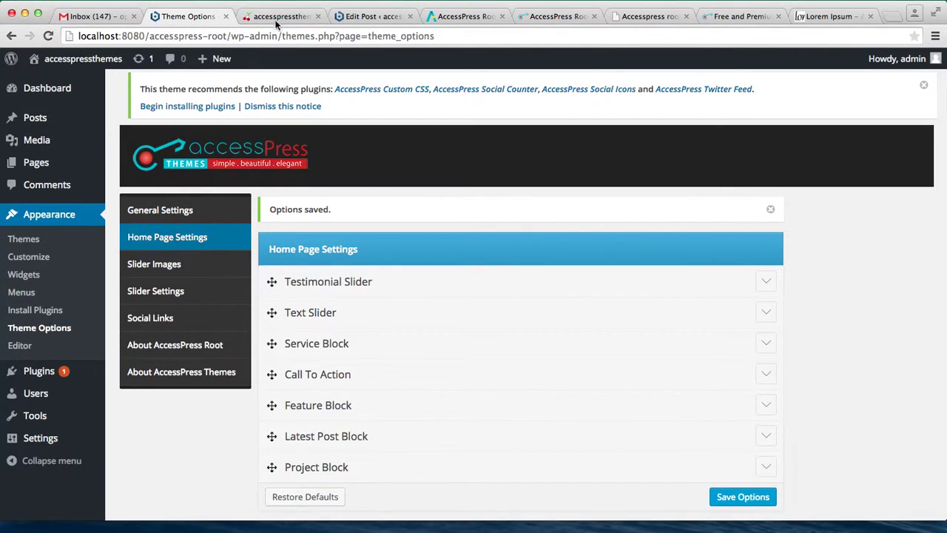
click(277, 18)
click(245, 36)
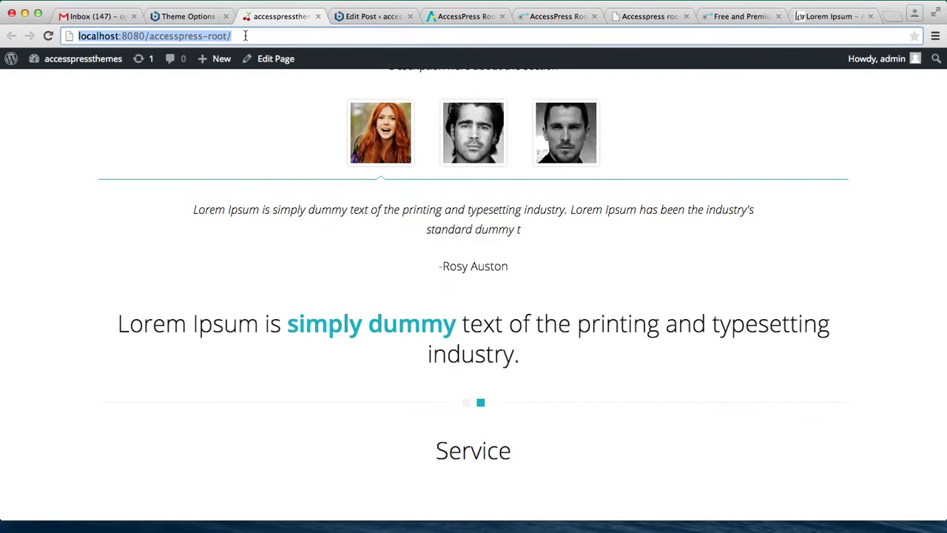
key(Return)
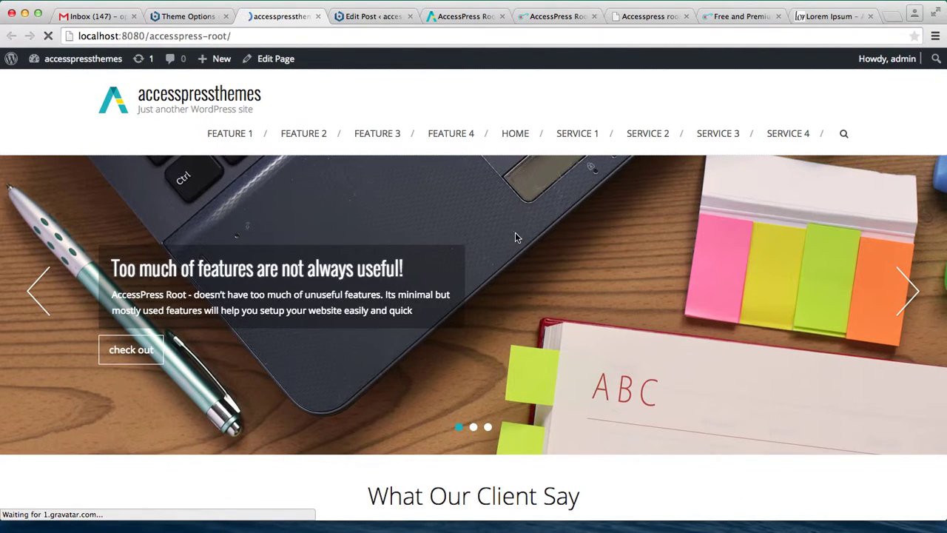
scroll(516, 237, down, 10)
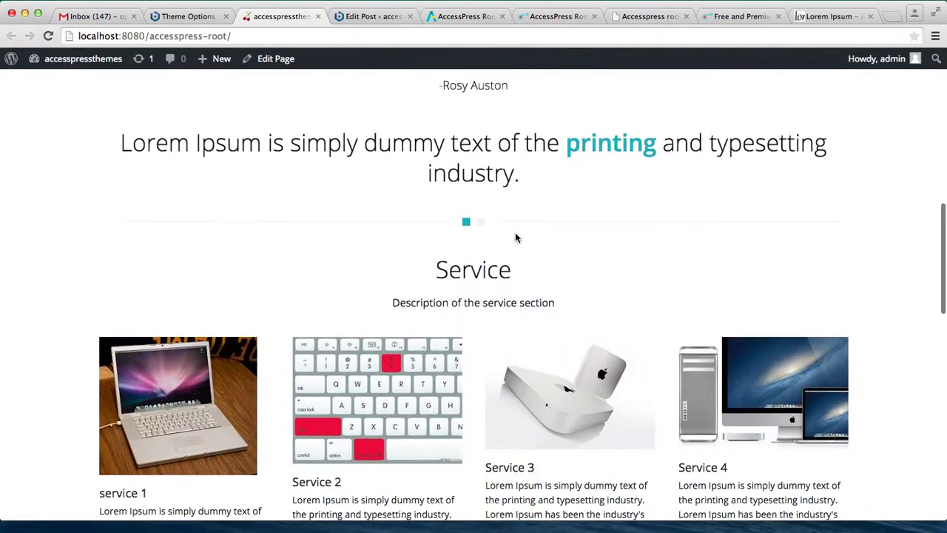
scroll(515, 236, down, 3)
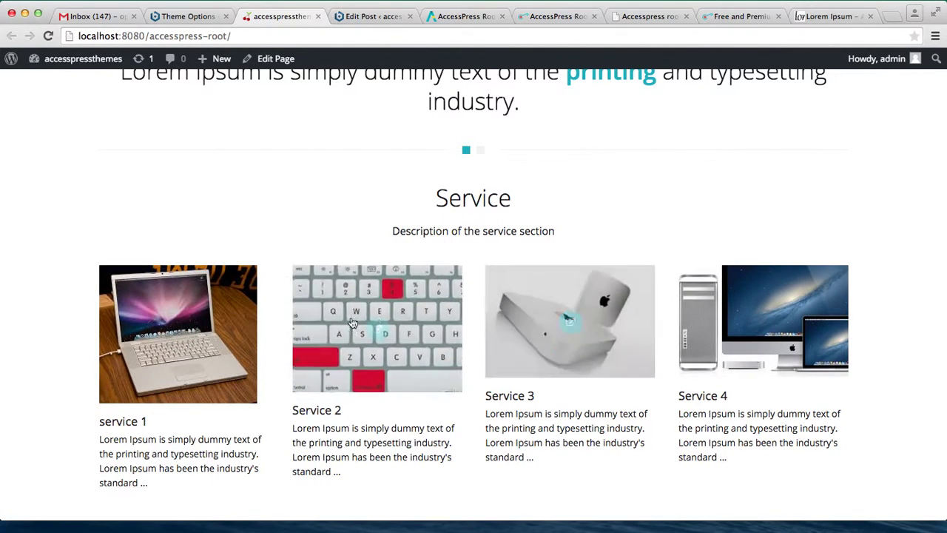
scroll(638, 349, down, 5)
scroll(638, 348, up, 4)
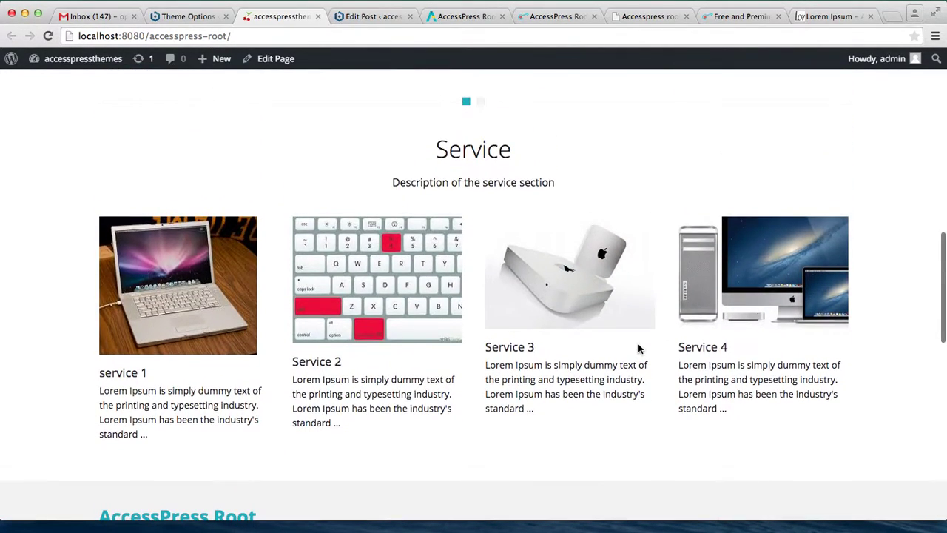
click(176, 18)
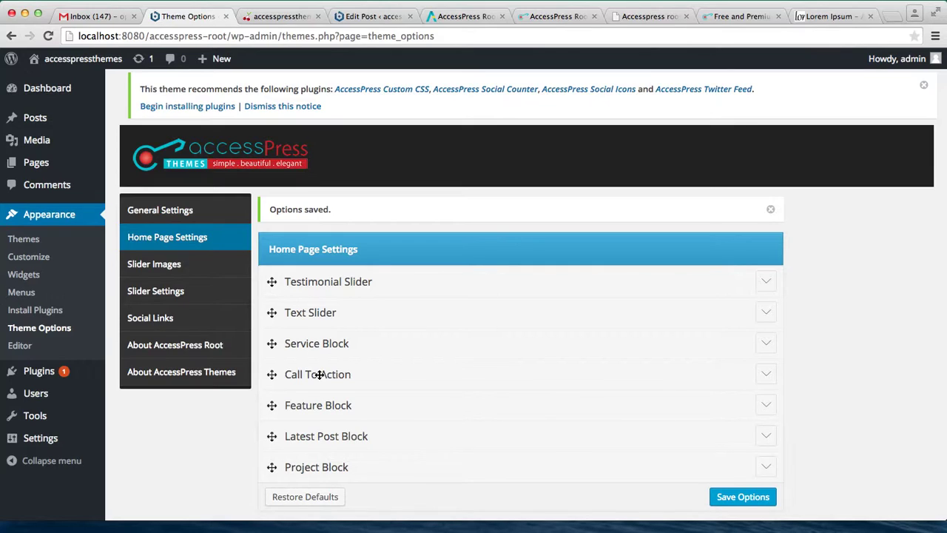
Step: Expand Call To Action and replace the AccessPress Root title with a new title
click(762, 376)
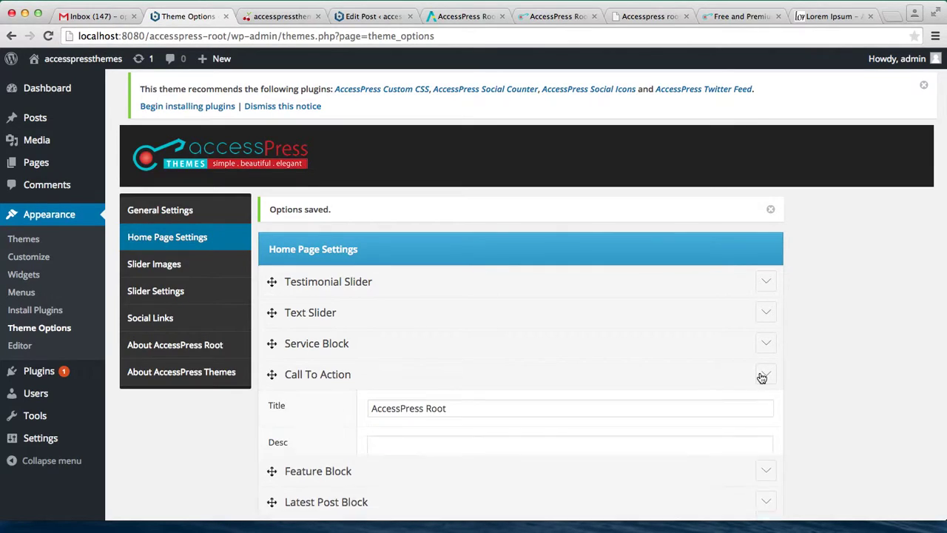
scroll(585, 398, down, 5)
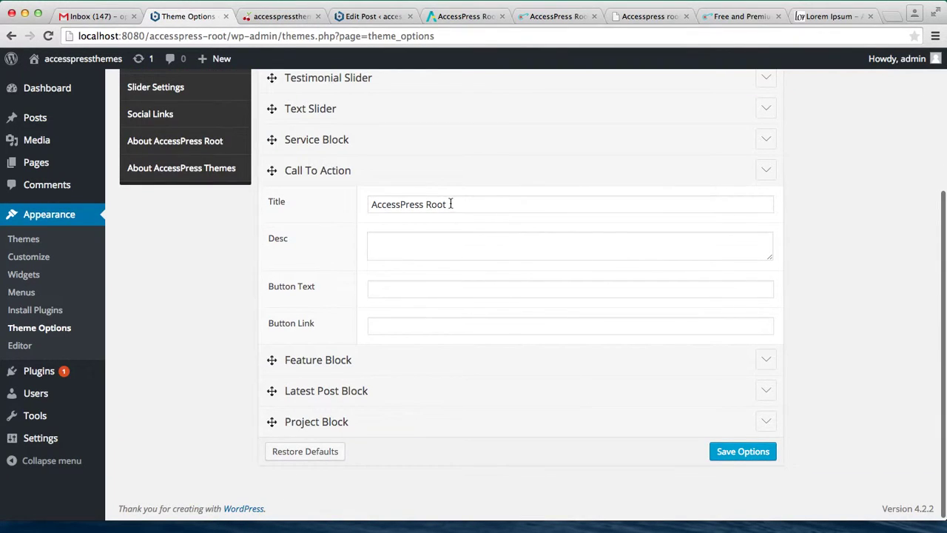
drag(451, 204, 313, 188)
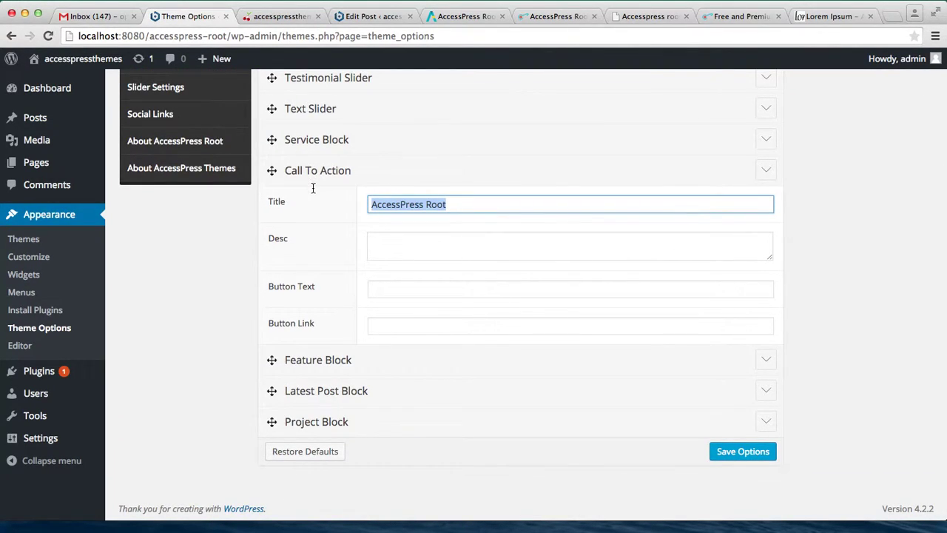
text(Call to Action)
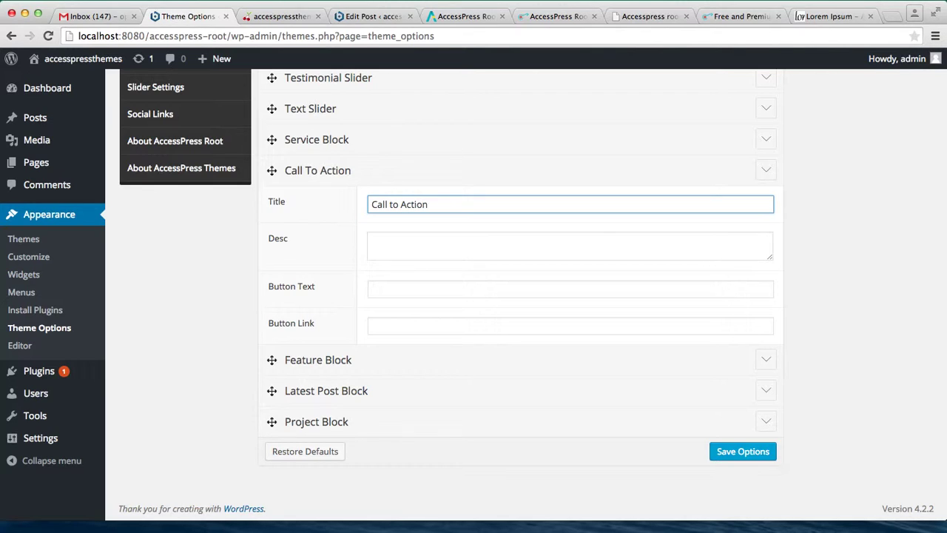
Step: Paste the first Lorem Ipsum sentence from TextEdit into the Desc field
click(401, 248)
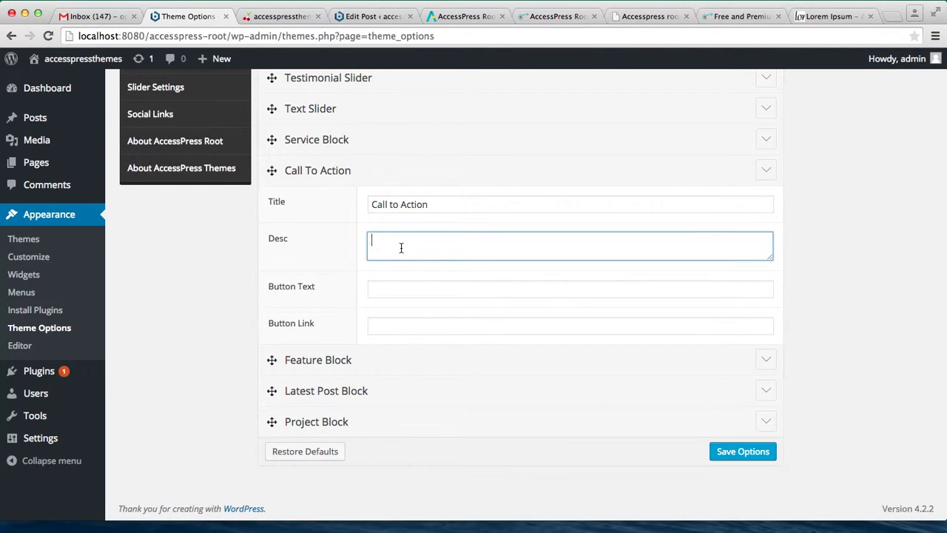
text(you)
click(457, 521)
click(459, 455)
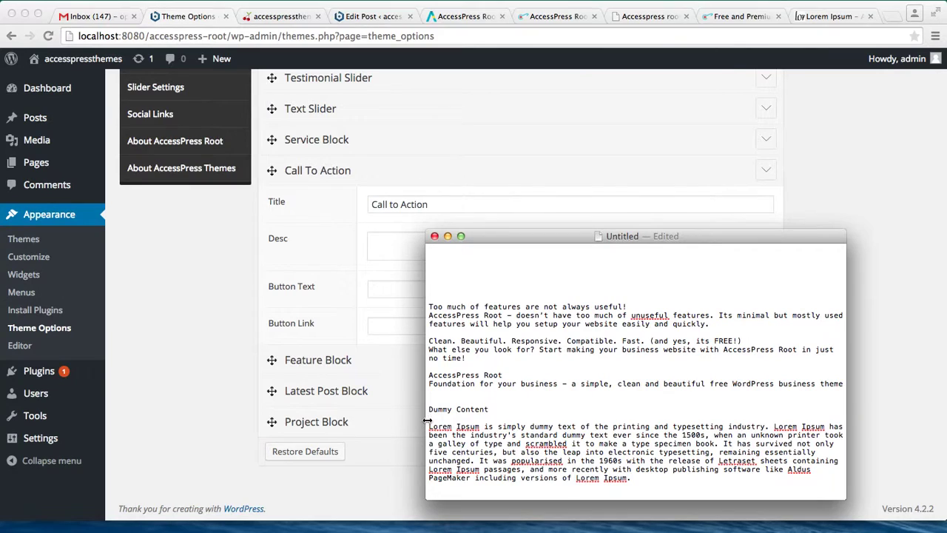
drag(429, 427, 772, 427)
key(super+c)
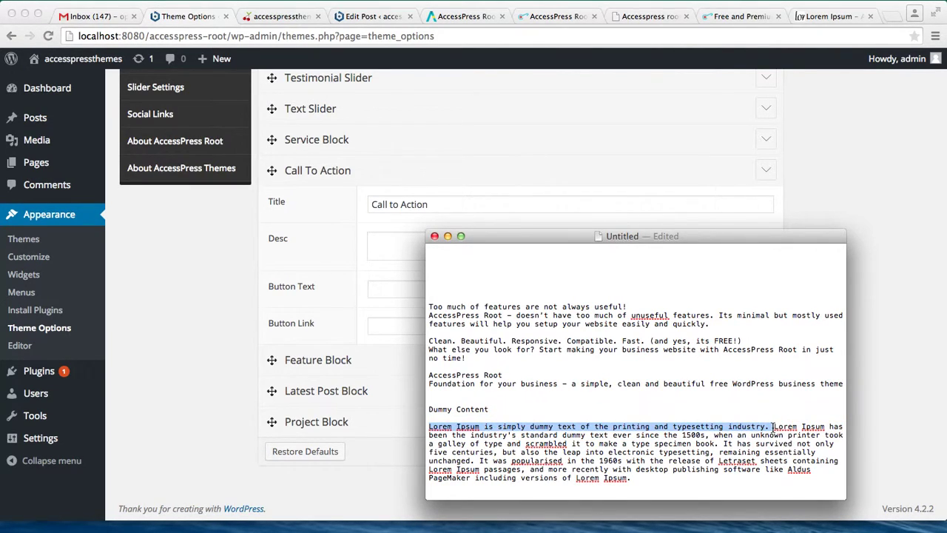
click(389, 248)
key(super+v)
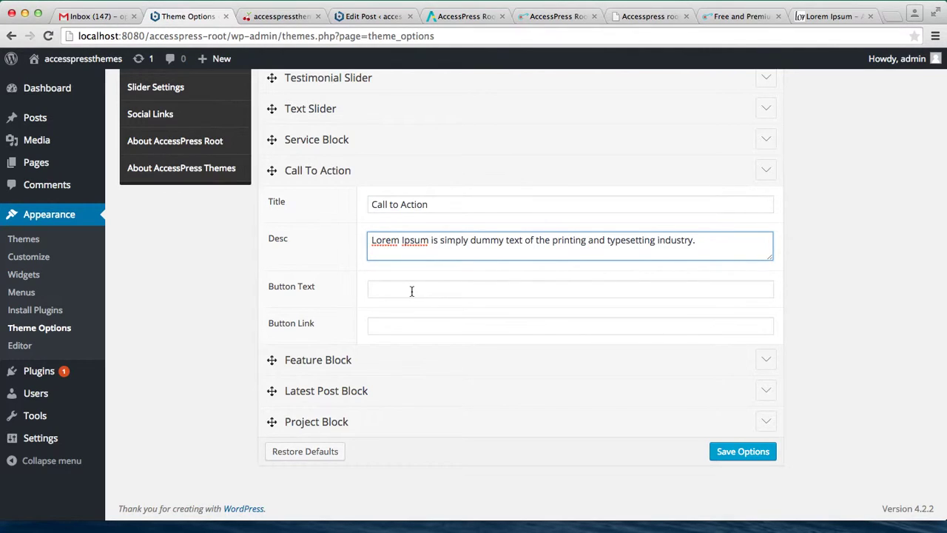
Step: Set the button text to Check Out
click(407, 289)
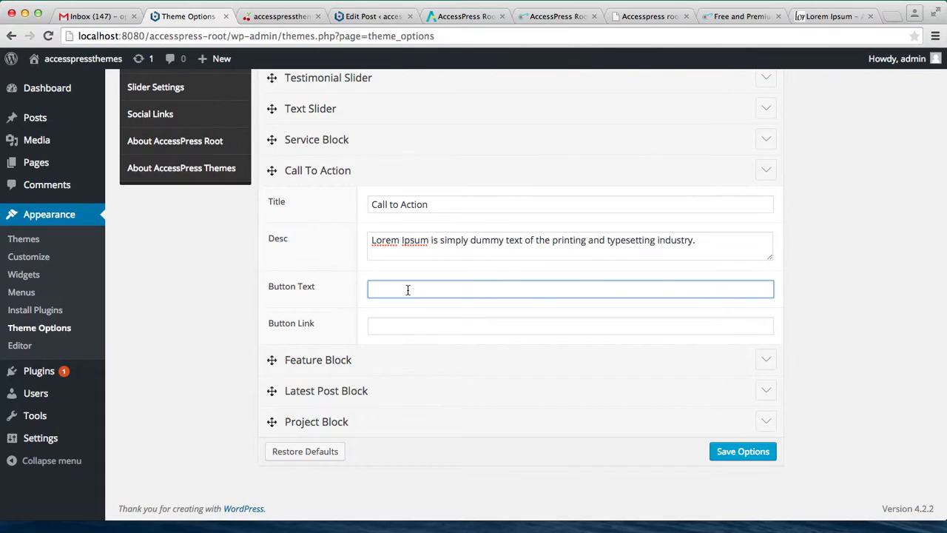
text(Check out)
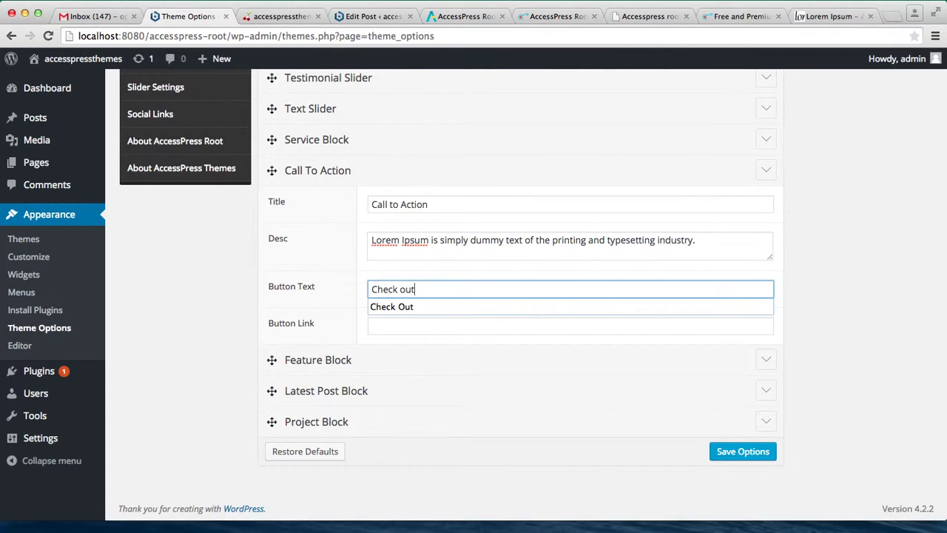
key(Down)
key(Return)
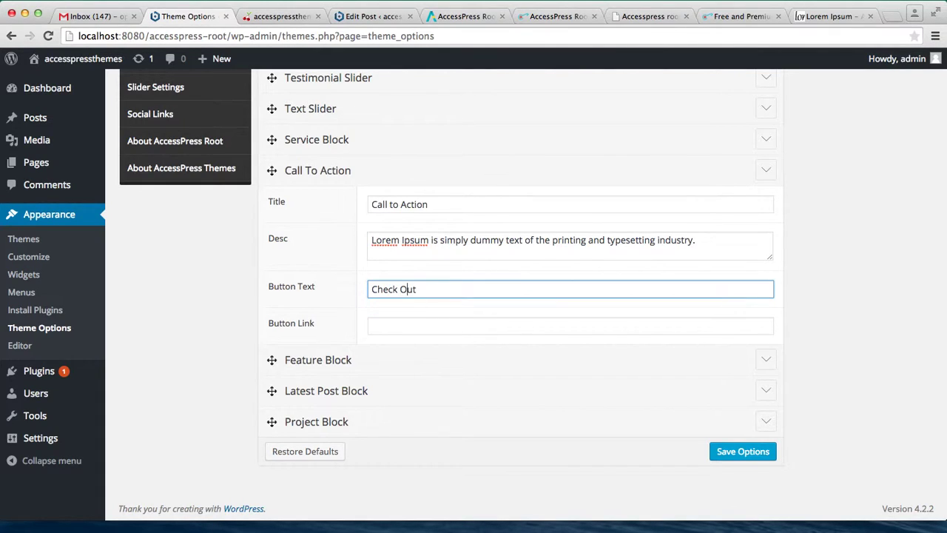
click(408, 323)
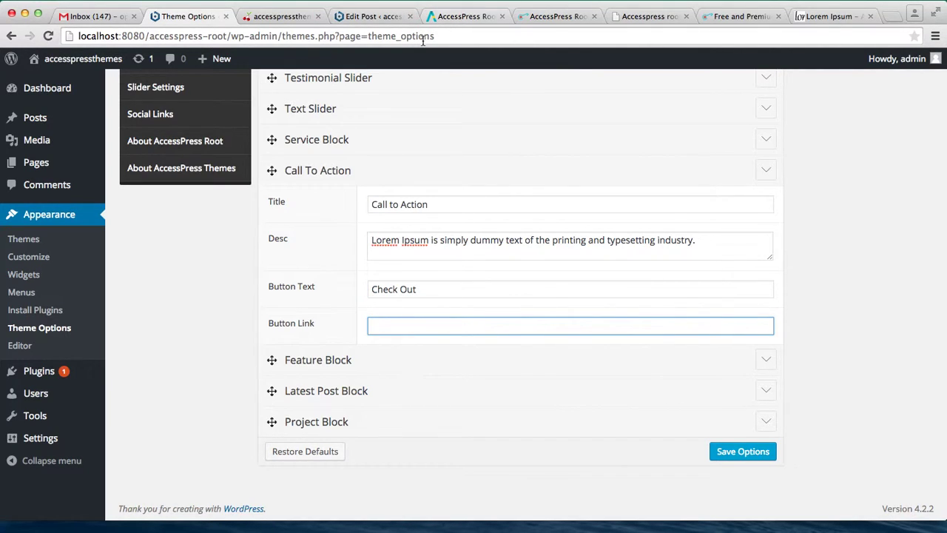
click(454, 19)
click(433, 37)
key(super+c)
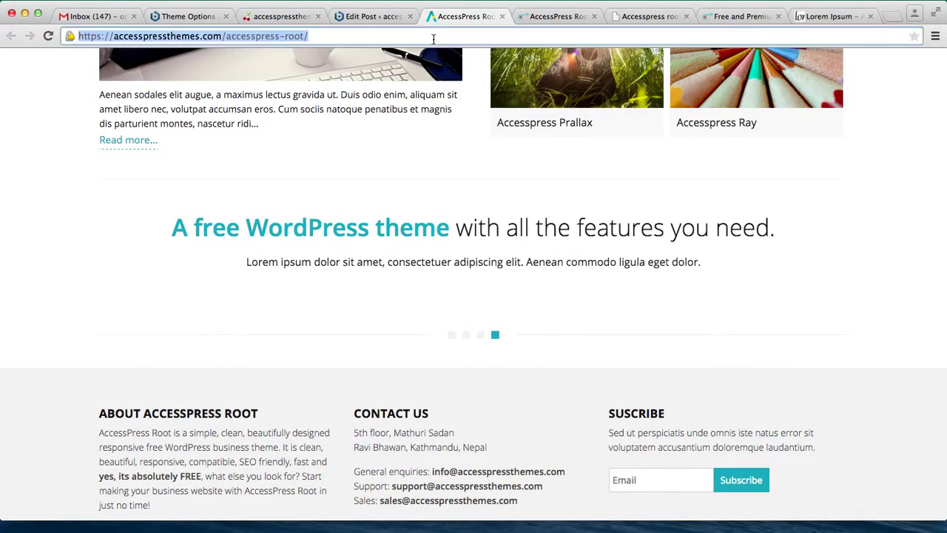
click(180, 18)
key(super+v)
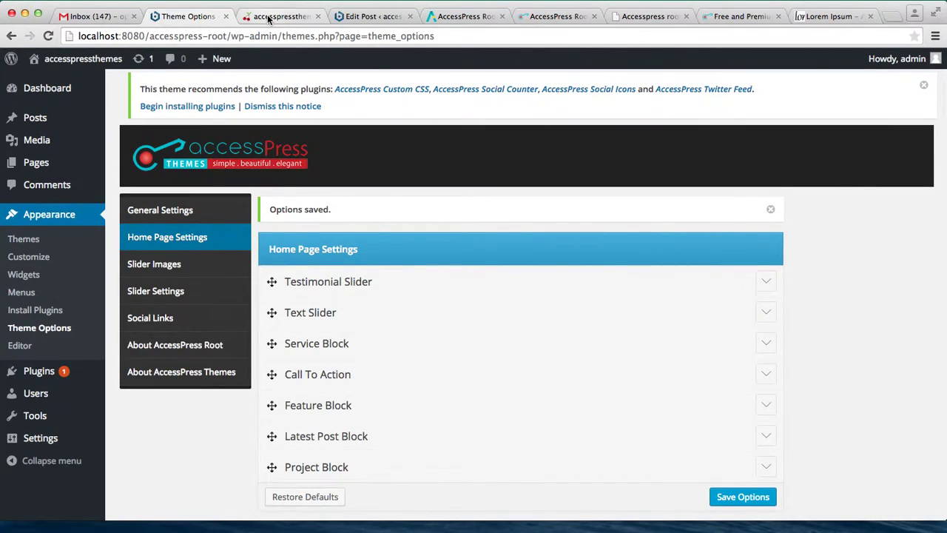
Step: Reload the live home page in the site tab
click(268, 18)
click(266, 35)
key(Return)
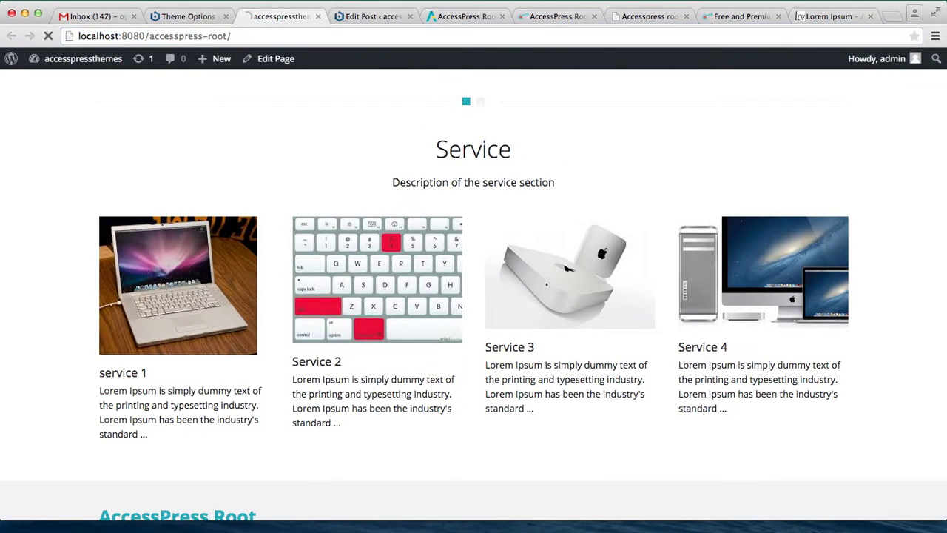
Step: Scroll to the new Call to Action band with its Lorem Ipsum line and Check Out button
scroll(550, 327, down, 10)
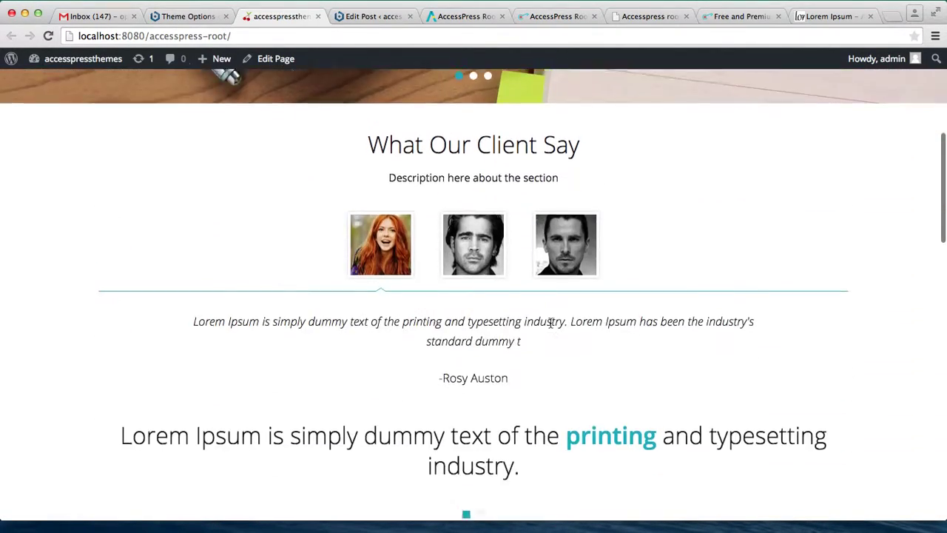
scroll(549, 327, down, 3)
scroll(549, 327, up, 2)
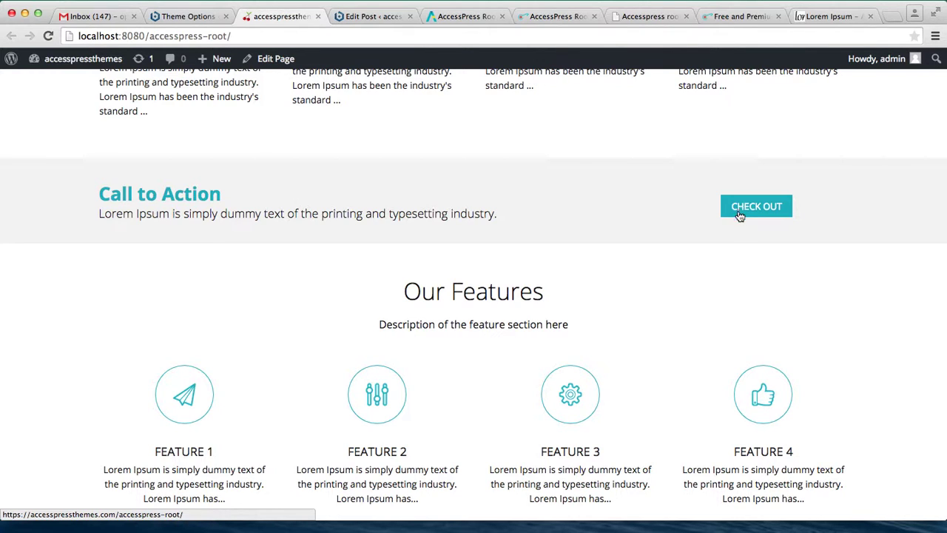
scroll(737, 304, down, 4)
scroll(736, 303, up, 4)
scroll(736, 303, up, 10)
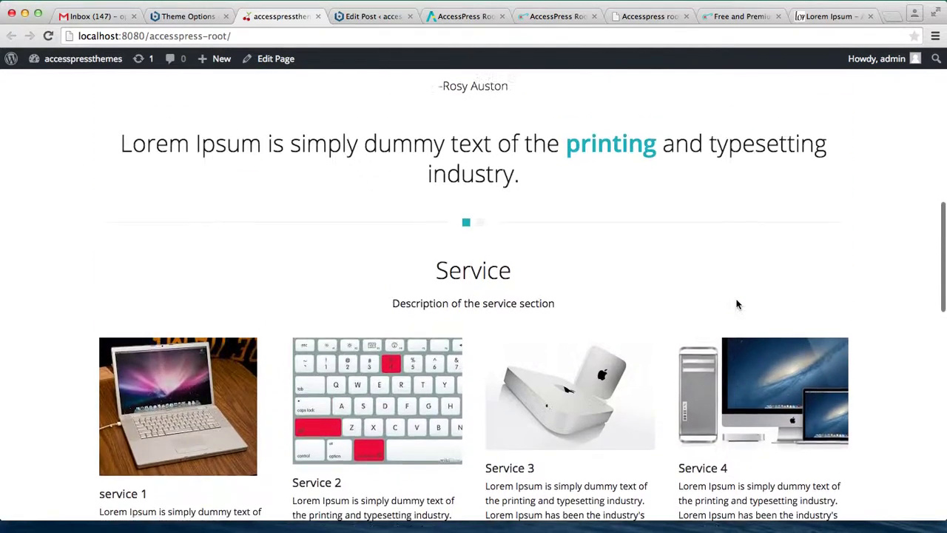
scroll(737, 303, down, 2)
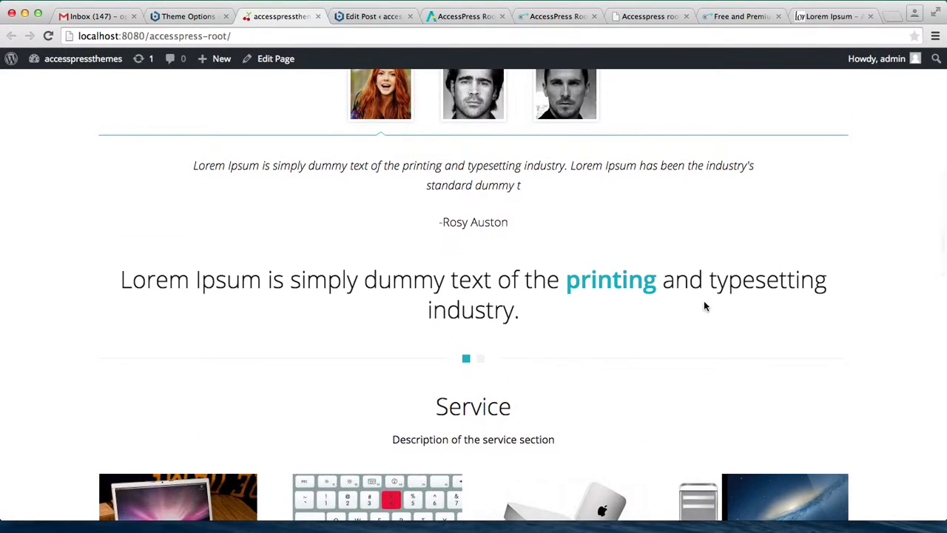
scroll(544, 400, down, 3)
scroll(547, 419, down, 10)
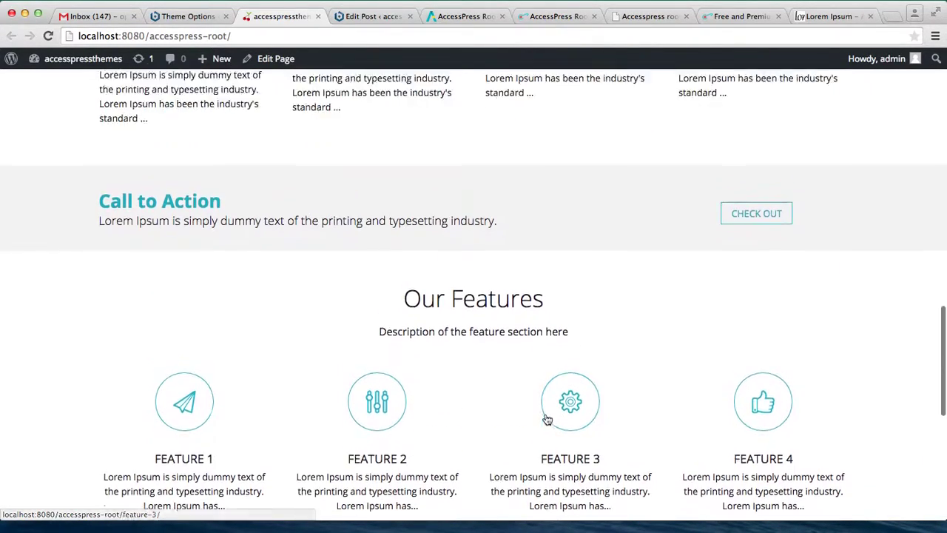
scroll(547, 420, up, 3)
scroll(545, 418, up, 5)
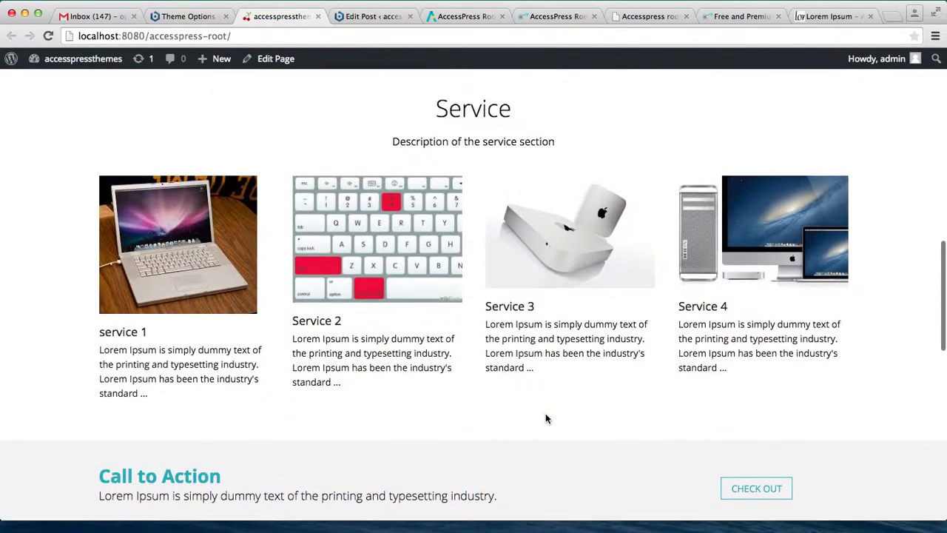